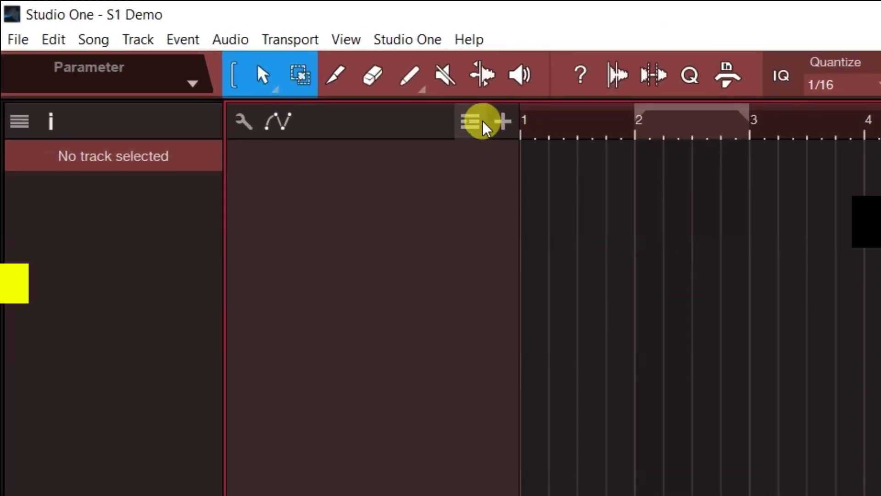
- Show the Chords global track in the arrangement and remove the E and A chords already on it
{"action": "left_click", "coordinate": [472, 122]}
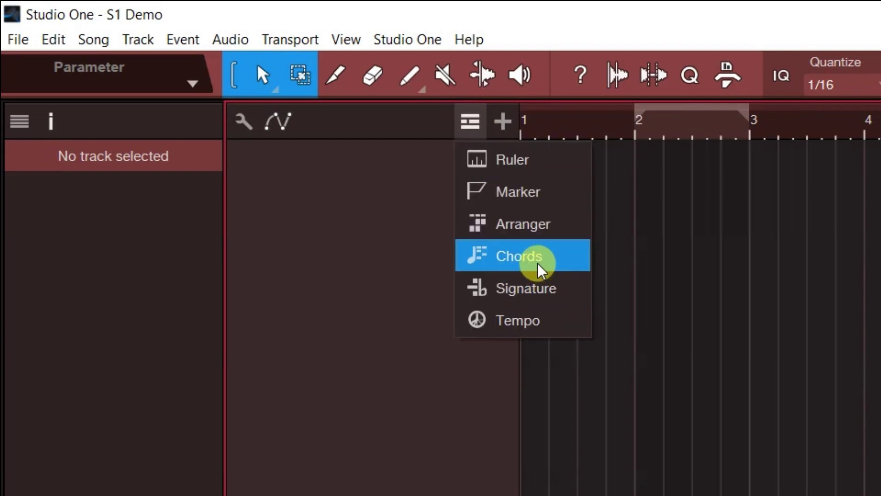
{"action": "left_click", "coordinate": [428, 175]}
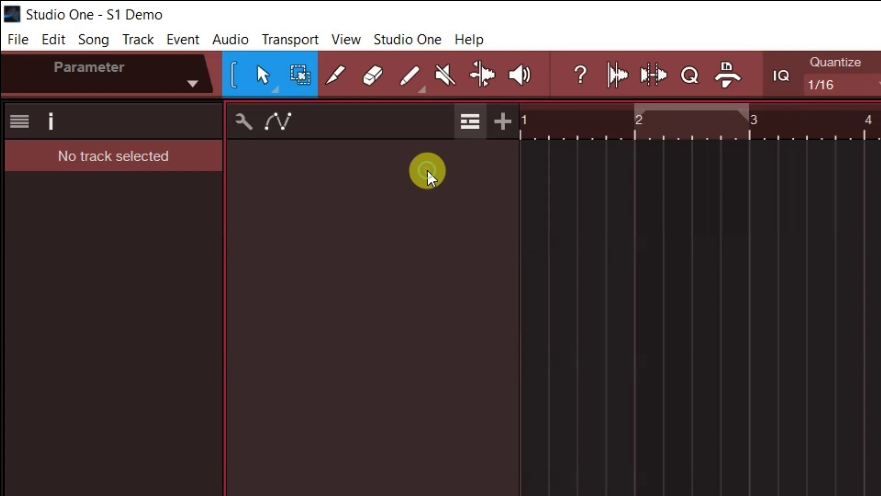
{"action": "left_click", "coordinate": [472, 125]}
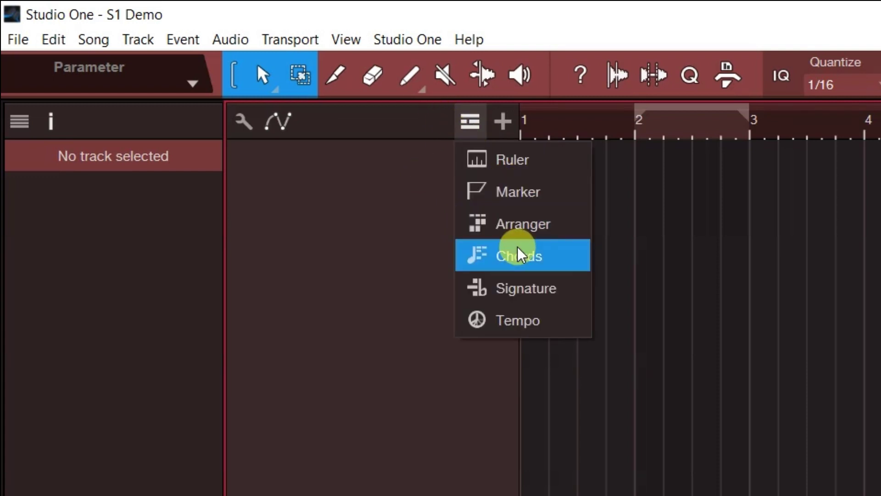
{"action": "left_click", "coordinate": [365, 163]}
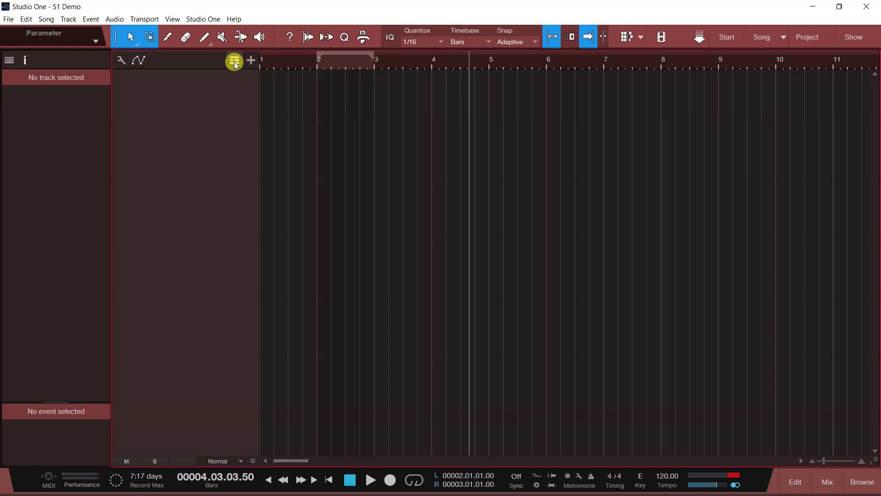
{"action": "left_click", "coordinate": [470, 122]}
{"action": "left_click", "coordinate": [259, 128]}
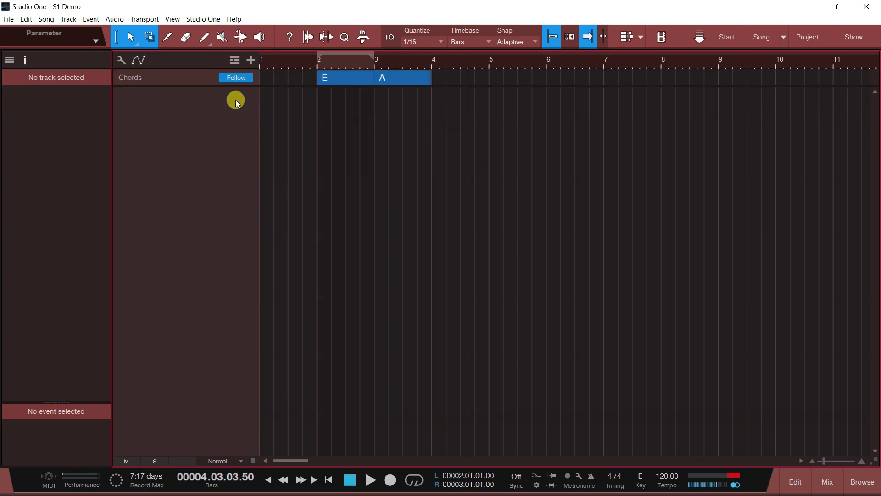
{"action": "key", "text": "ctrl+z"}
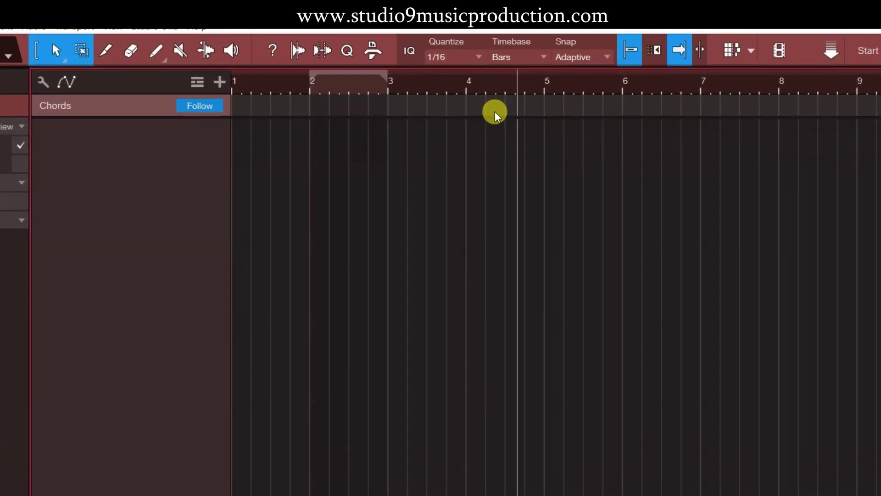
- Paint four one-bar E chords on the Chords track, filling bar 2 through the end of bar 5
{"action": "left_click", "coordinate": [155, 51]}
{"action": "left_click", "coordinate": [319, 106]}
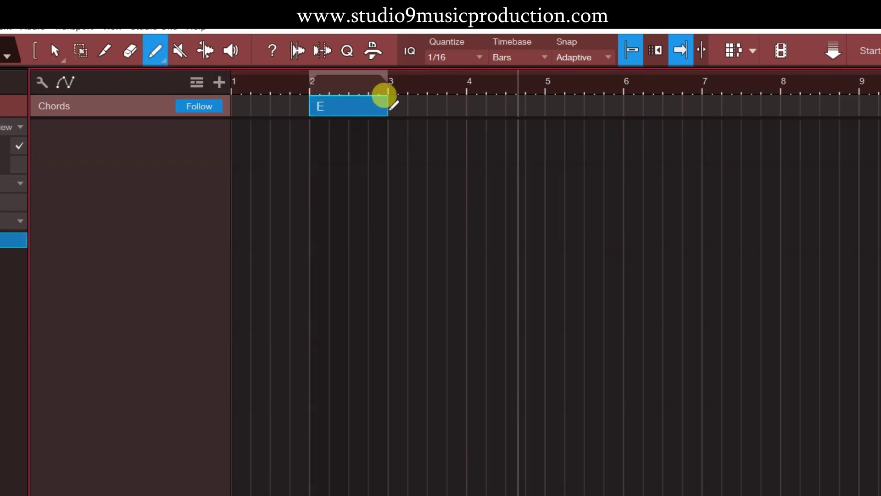
{"action": "left_click", "coordinate": [393, 110]}
{"action": "left_click_drag", "start_coordinate": [475, 105], "coordinate": [554, 98]}
{"action": "left_click", "coordinate": [555, 97]}
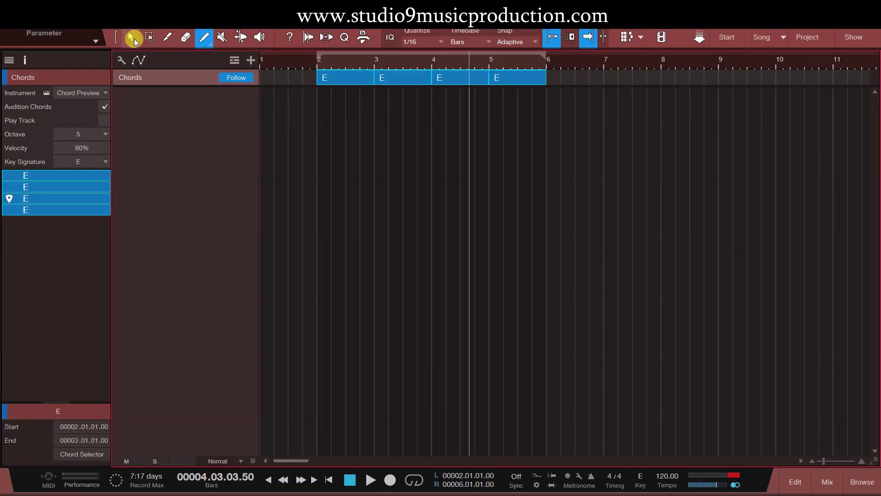
{"action": "left_click", "coordinate": [55, 50]}
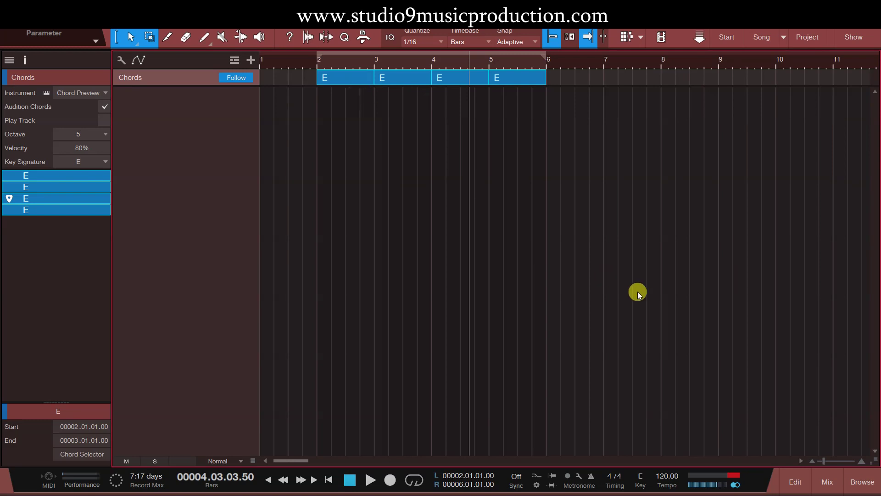
- Set the song's key to Em
{"action": "left_click", "coordinate": [641, 480]}
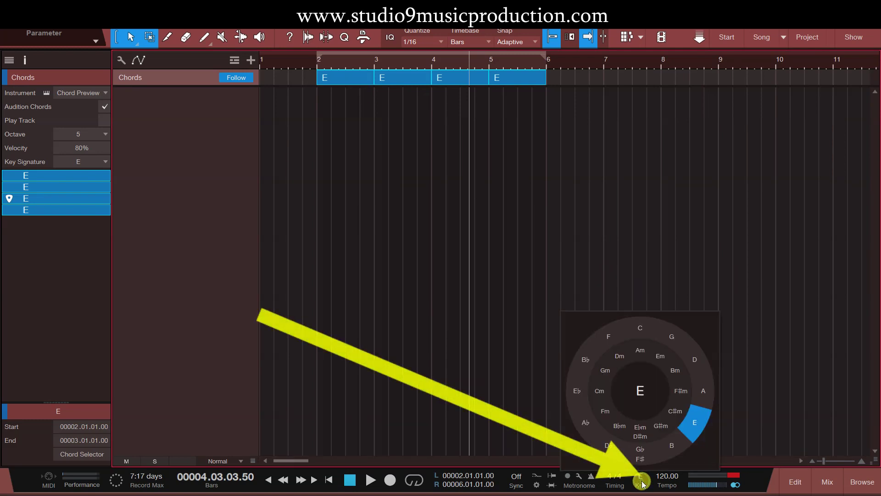
{"action": "left_click", "coordinate": [755, 415]}
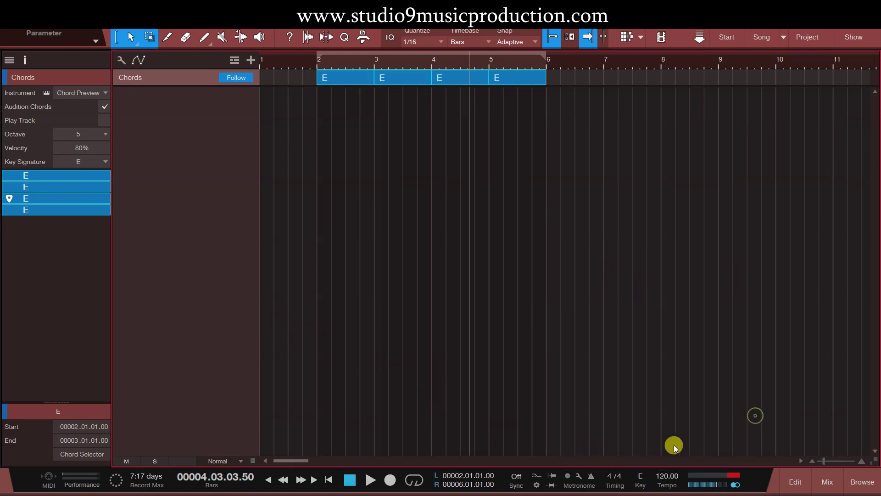
{"action": "left_click", "coordinate": [640, 479]}
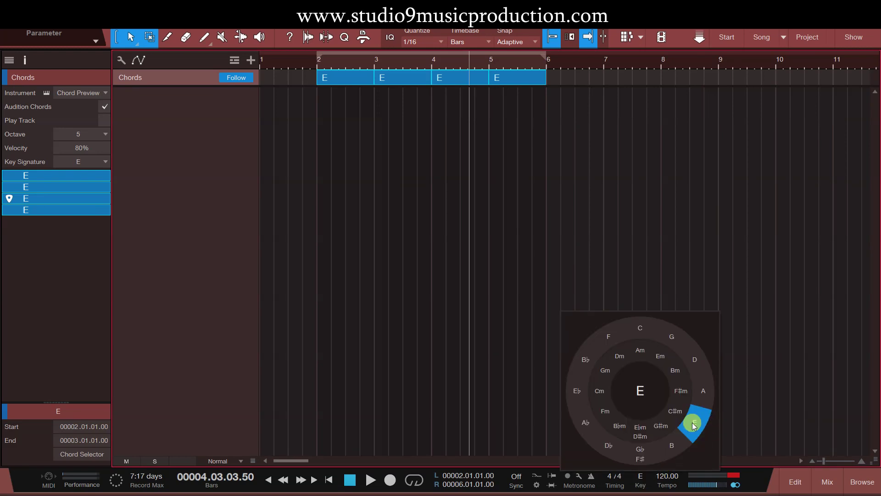
{"action": "left_click", "coordinate": [660, 357]}
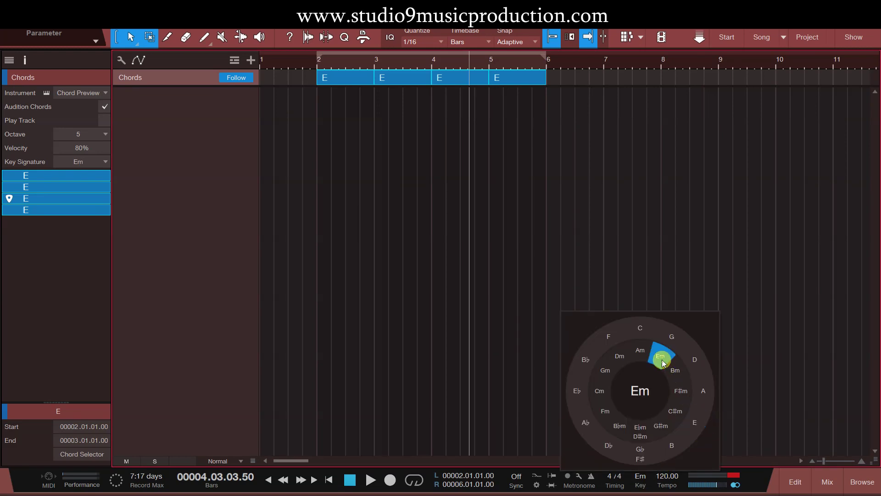
{"action": "left_click", "coordinate": [189, 194]}
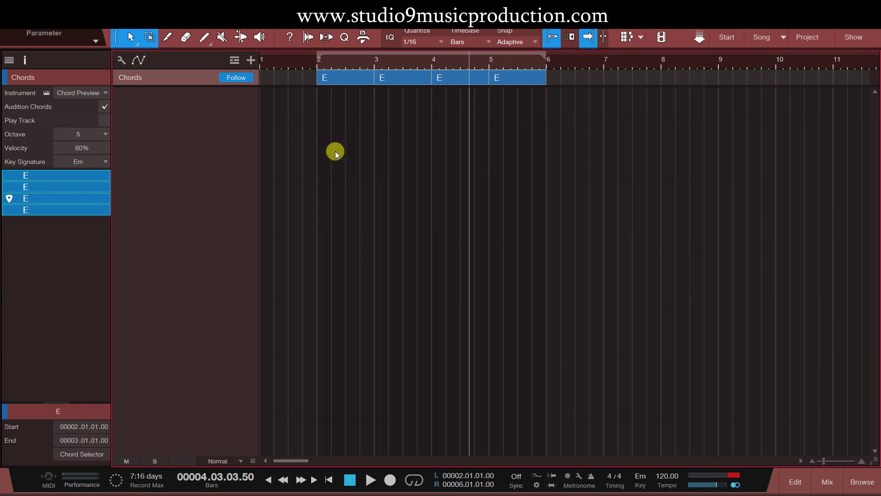
- Add a Presence instrument track, load a preset from E-Pianos and Organs, and try out its sound
{"action": "left_click", "coordinate": [867, 489]}
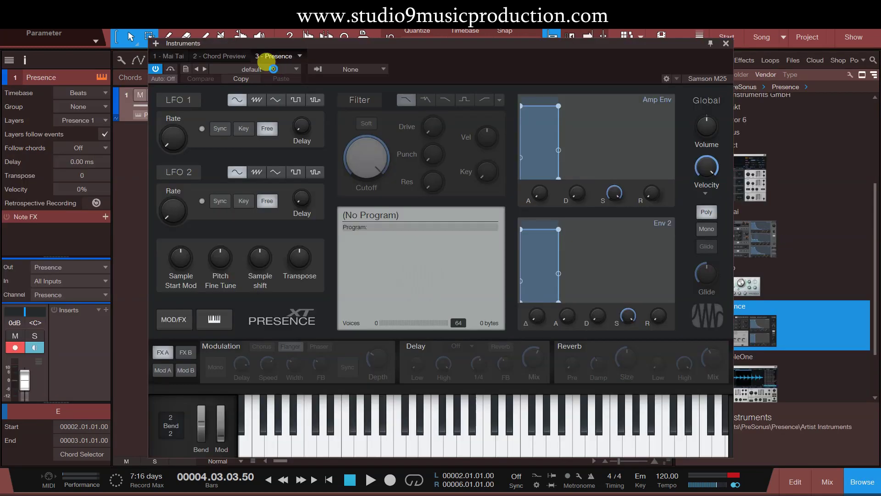
{"action": "left_click", "coordinate": [274, 70]}
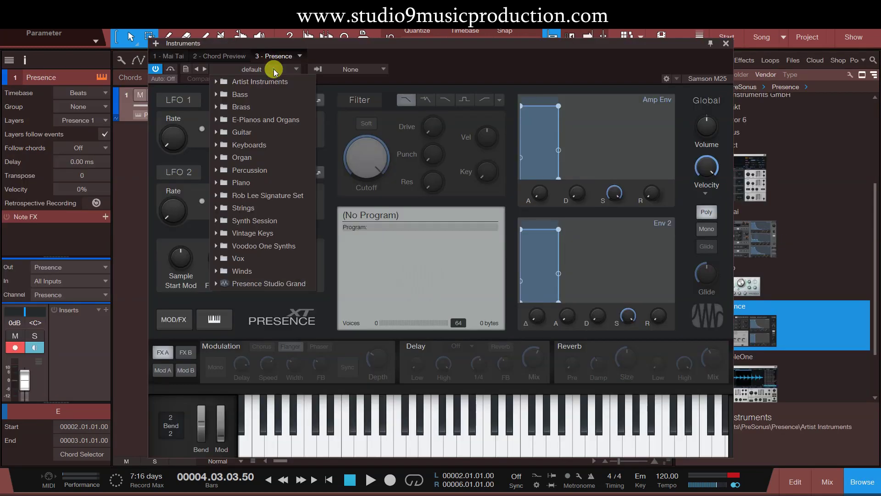
{"action": "left_click", "coordinate": [265, 121]}
{"action": "left_click", "coordinate": [271, 157]}
{"action": "left_click", "coordinate": [489, 449]}
{"action": "left_click", "coordinate": [463, 452]}
{"action": "key", "text": "F11"}
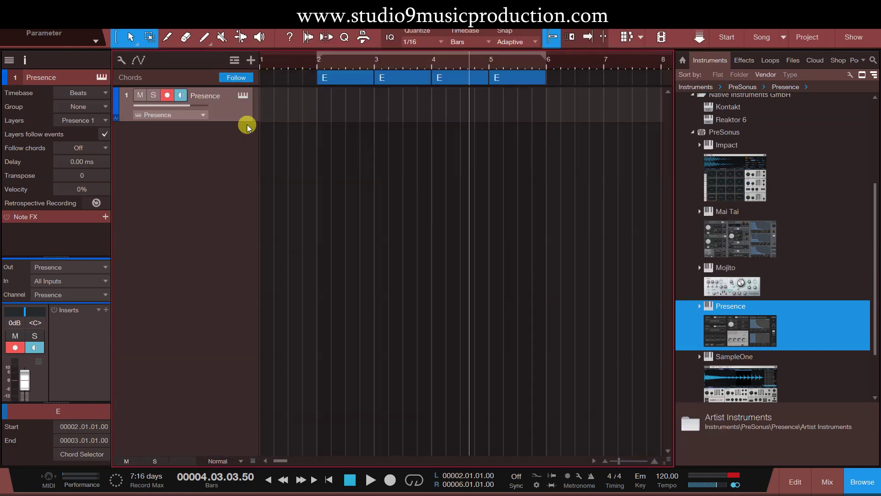
- Bring up the Chords track's settings in the inspector and audition the first chord with the Chord Preview instrument
{"action": "left_click", "coordinate": [192, 81]}
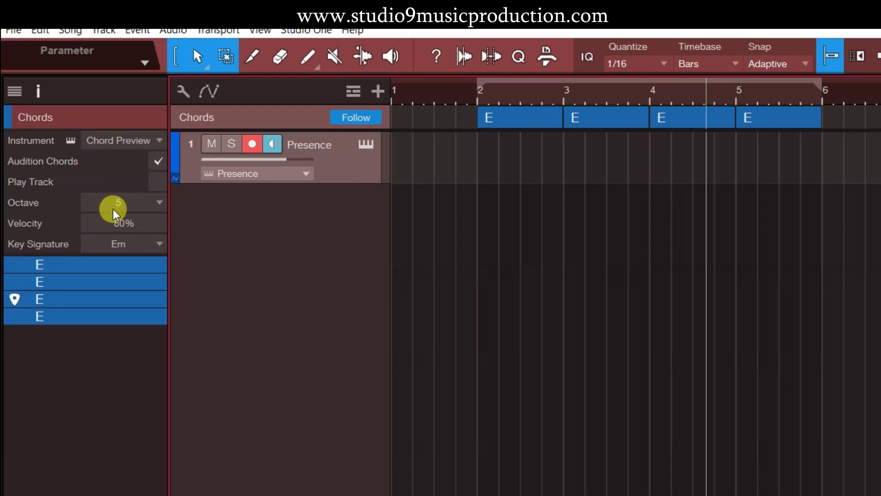
{"action": "left_click", "coordinate": [39, 94]}
{"action": "left_click", "coordinate": [39, 94]}
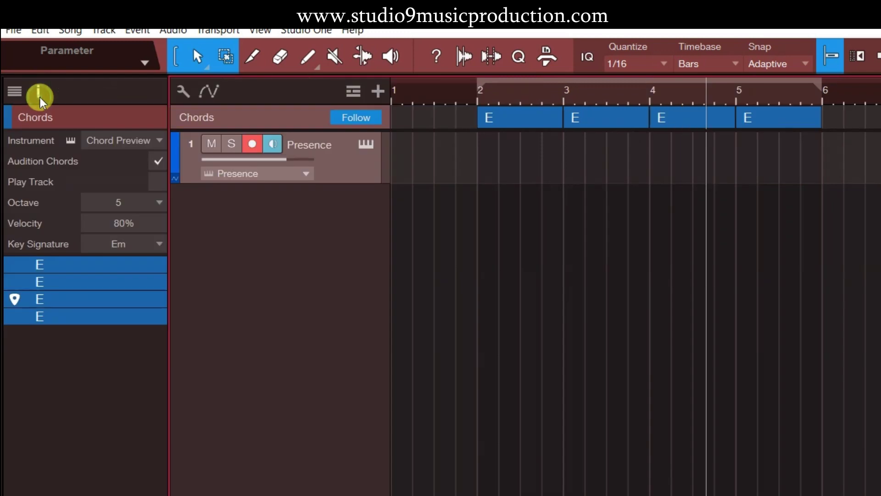
{"action": "left_click", "coordinate": [145, 147]}
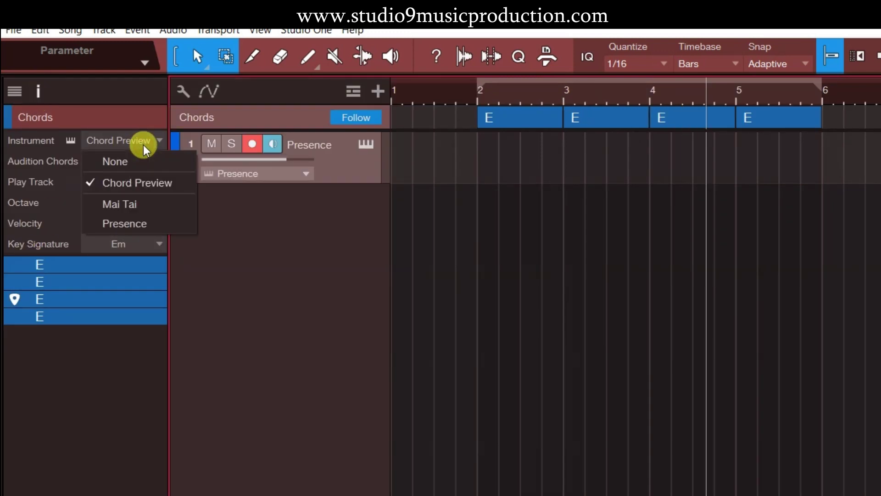
{"action": "left_click", "coordinate": [339, 247]}
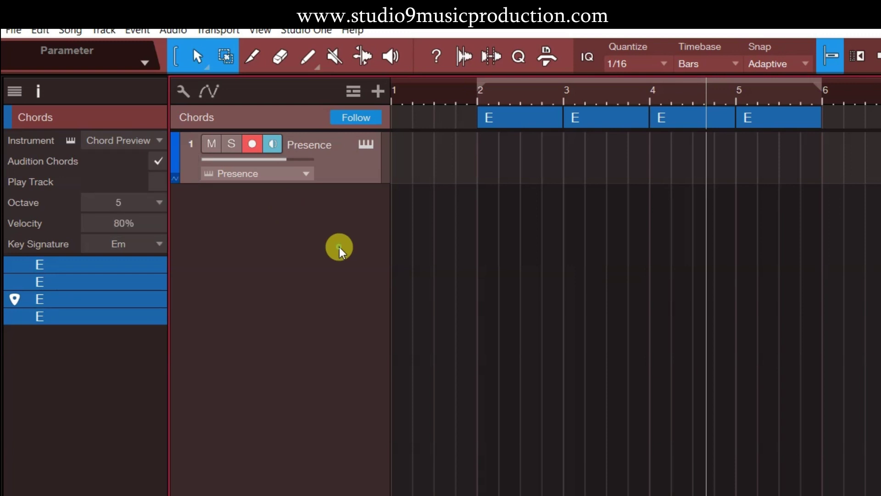
{"action": "left_click", "coordinate": [533, 127]}
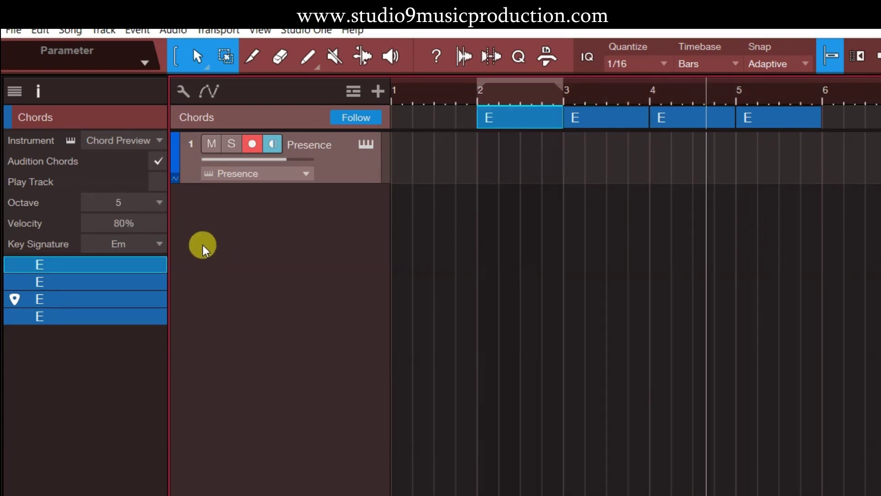
- Set the Chords track's preview instrument to Presence and audition the first chord
{"action": "left_click", "coordinate": [145, 143]}
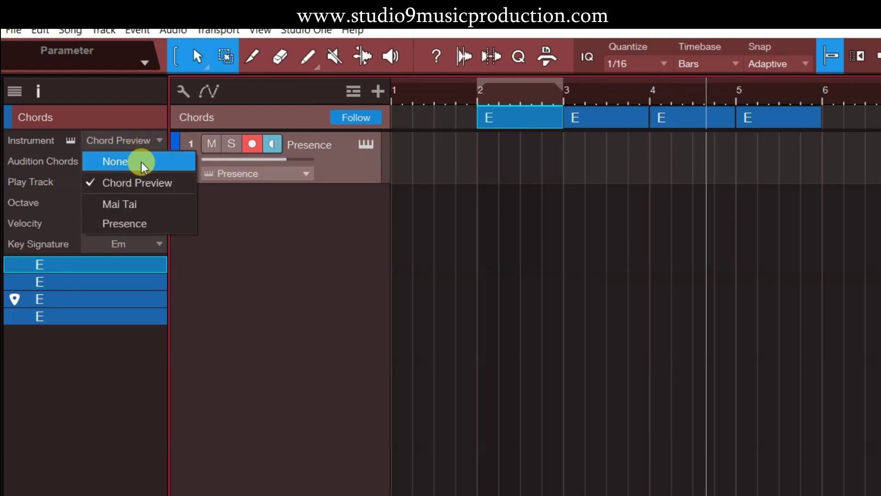
{"action": "left_click", "coordinate": [143, 164]}
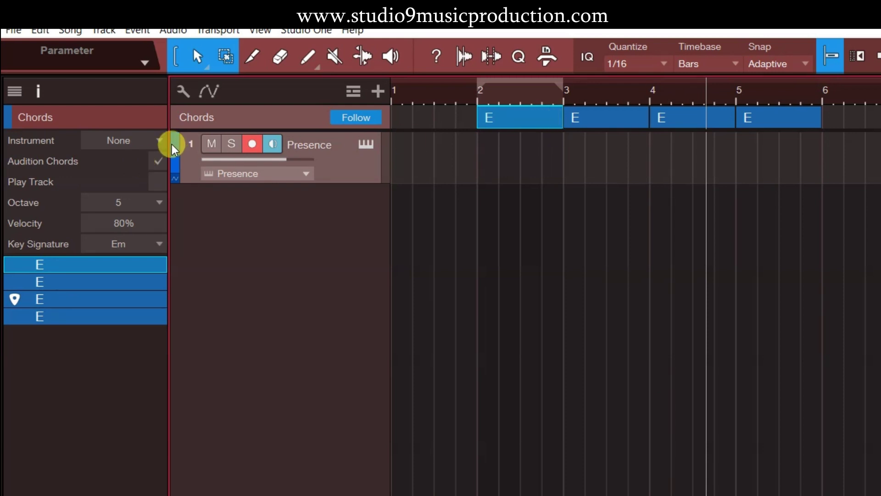
{"action": "left_click", "coordinate": [152, 141]}
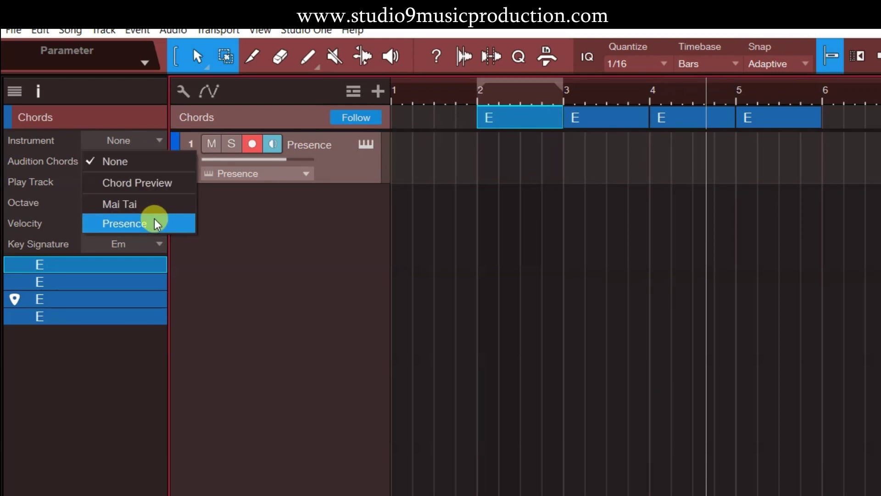
{"action": "left_click", "coordinate": [155, 223]}
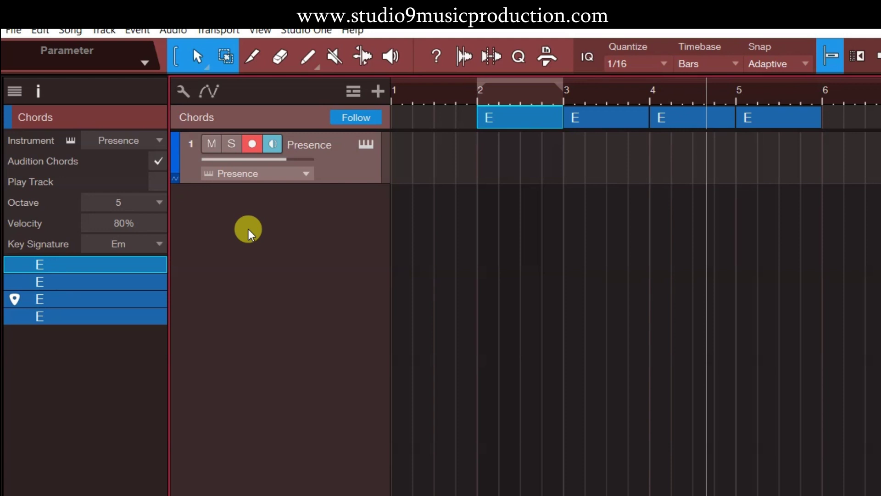
{"action": "left_click_drag", "start_coordinate": [531, 122], "coordinate": [532, 123]}
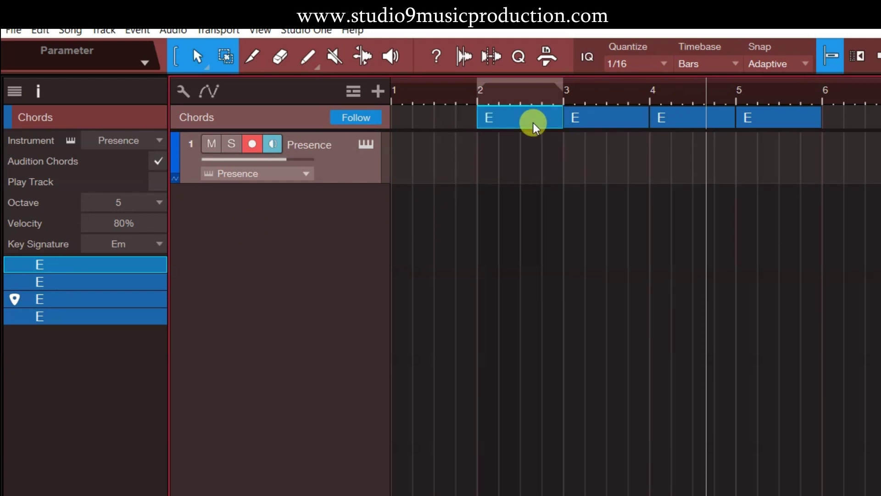
- Set the Chords track's octave to 4 and audition the first chord
{"action": "left_click", "coordinate": [140, 211]}
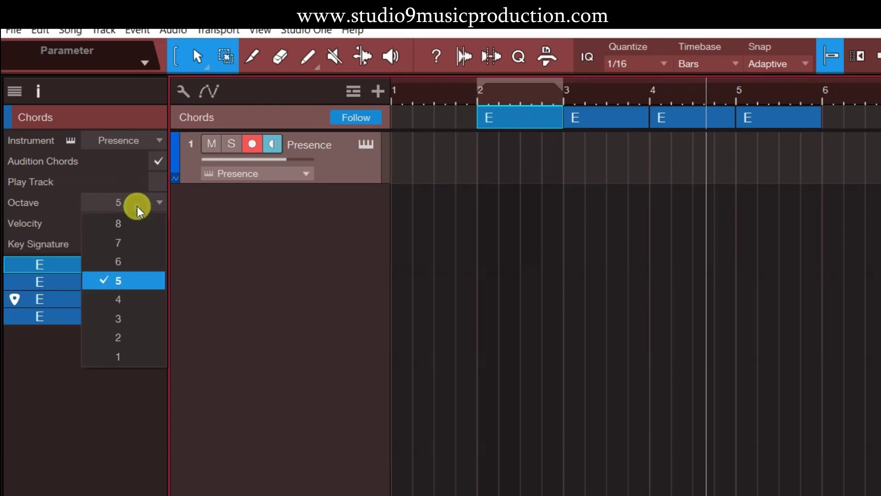
{"action": "left_click", "coordinate": [142, 299]}
{"action": "left_click_drag", "start_coordinate": [518, 126], "coordinate": [515, 123]}
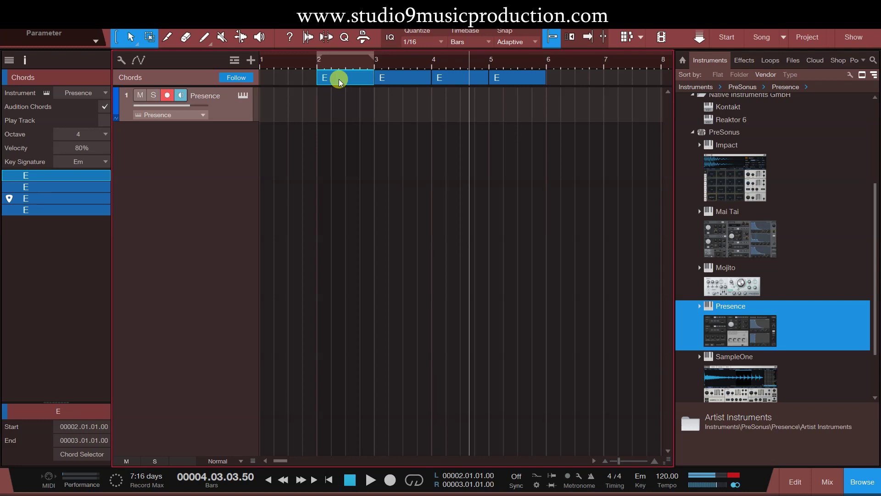
- With the Chord Selector, change the chords at bars 2, 3 and 4 to Em, D and C
{"action": "double_click", "coordinate": [340, 80]}
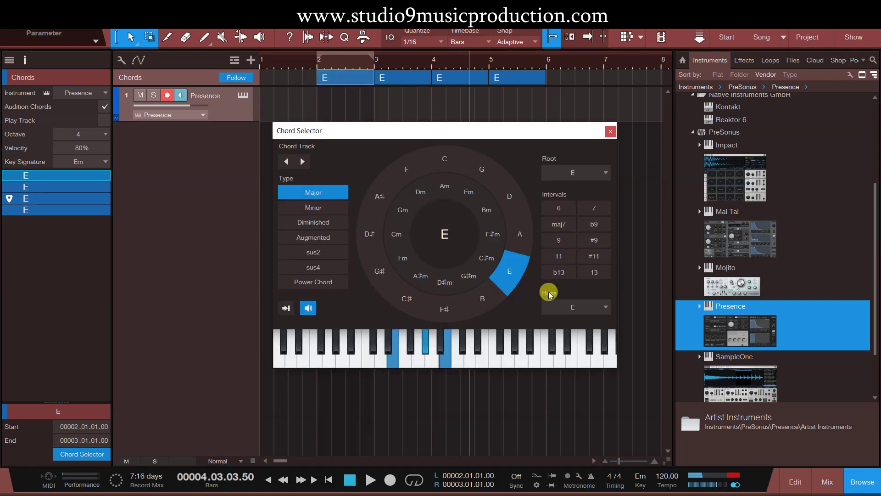
{"action": "left_click", "coordinate": [470, 201]}
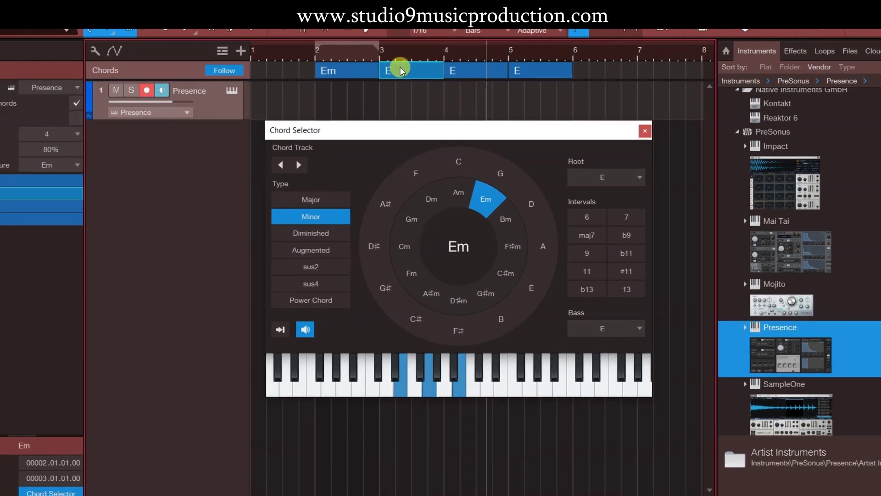
{"action": "left_click", "coordinate": [392, 77]}
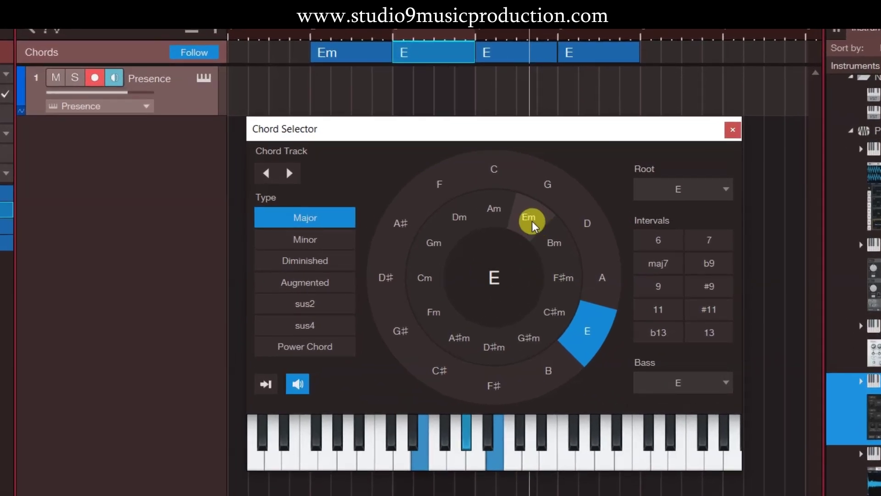
{"action": "left_click", "coordinate": [590, 225]}
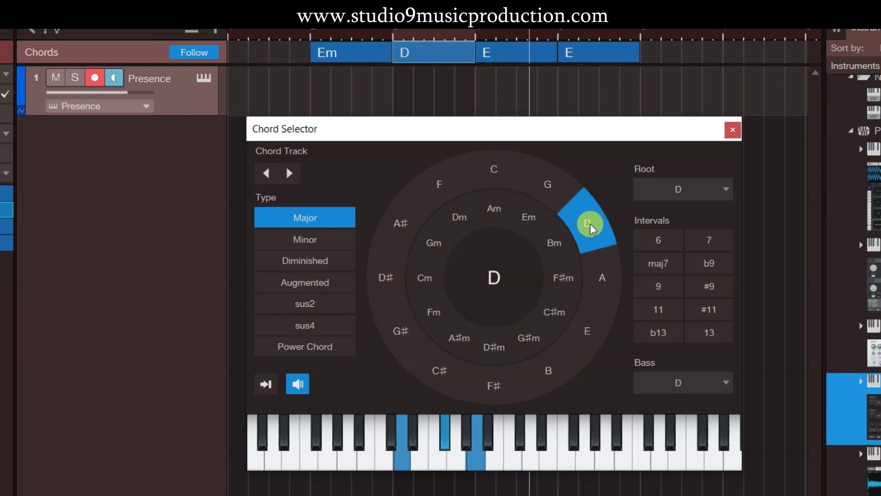
{"action": "left_click", "coordinate": [526, 60]}
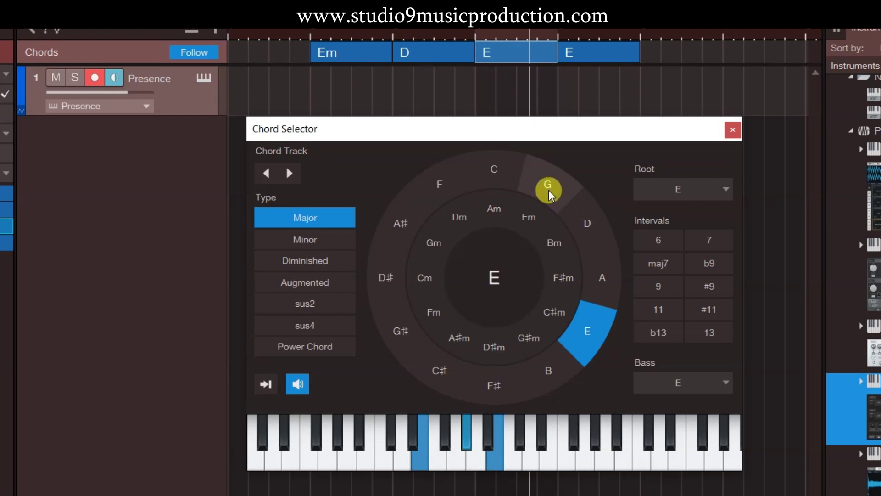
{"action": "left_click", "coordinate": [499, 174]}
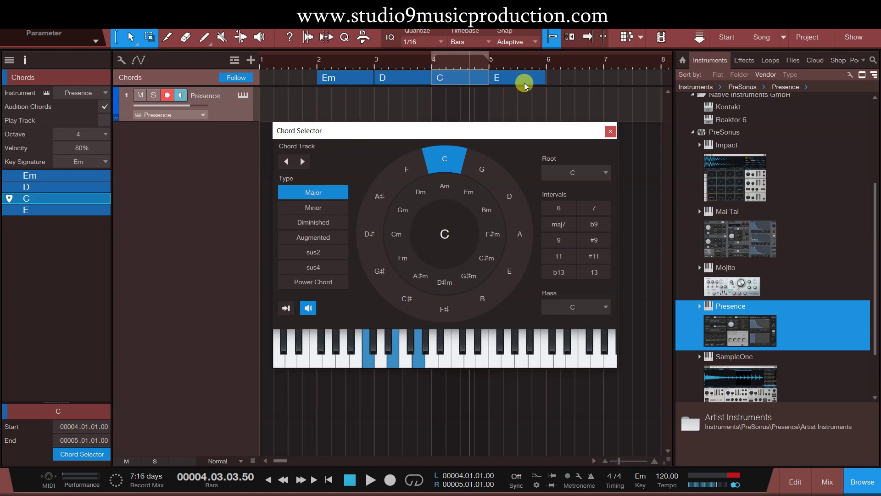
- Try Am for the chord at bar 5, change it to Em, and close the Chord Selector
{"action": "left_click", "coordinate": [609, 57]}
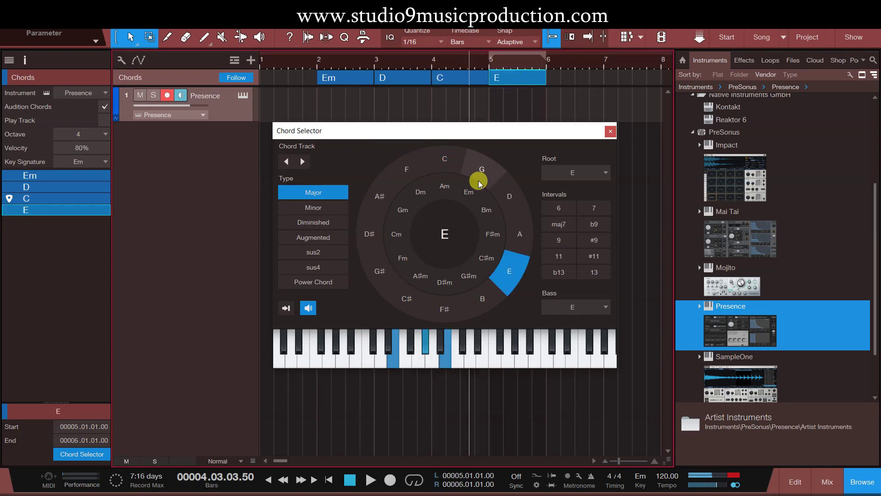
{"action": "left_click", "coordinate": [447, 184]}
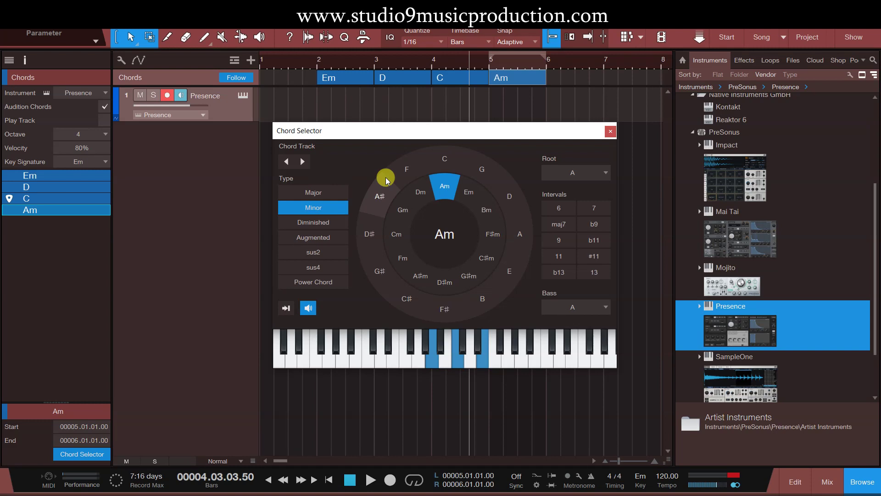
{"action": "left_click", "coordinate": [469, 186]}
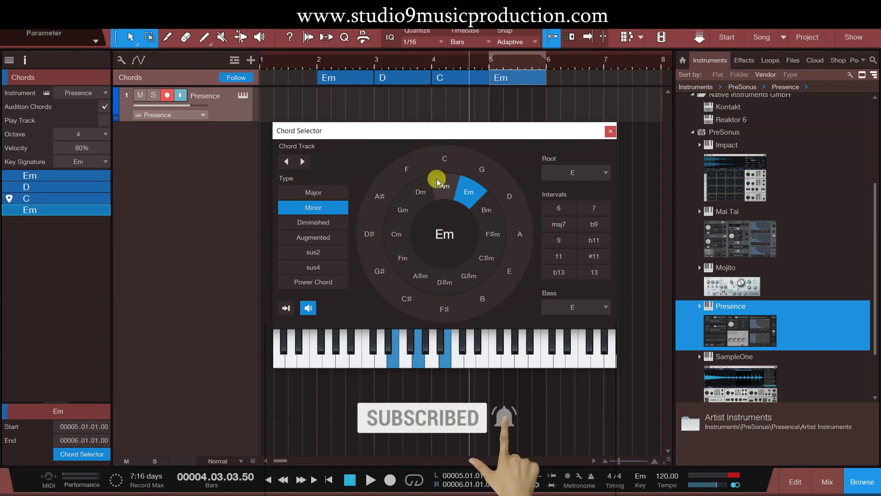
{"action": "left_click", "coordinate": [610, 131]}
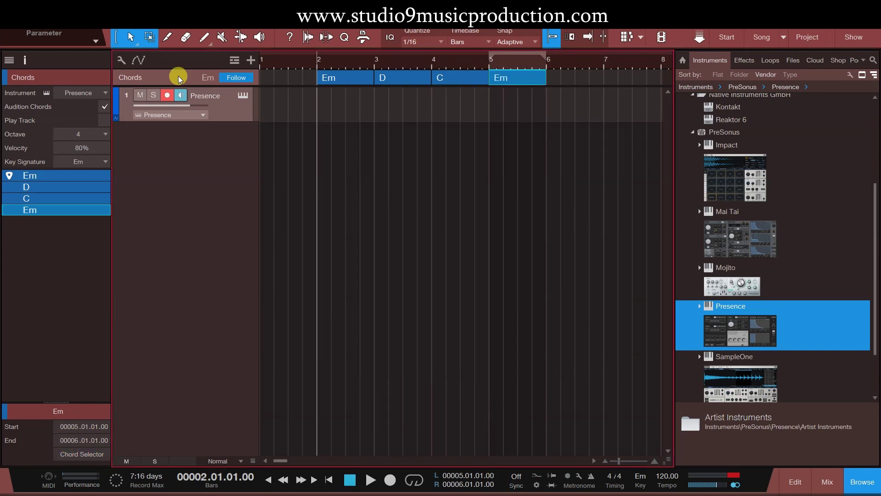
- Try placing the Chords track's progression on the Presence track as note events, and delete those events
{"action": "left_click_drag", "start_coordinate": [577, 78], "coordinate": [349, 97]}
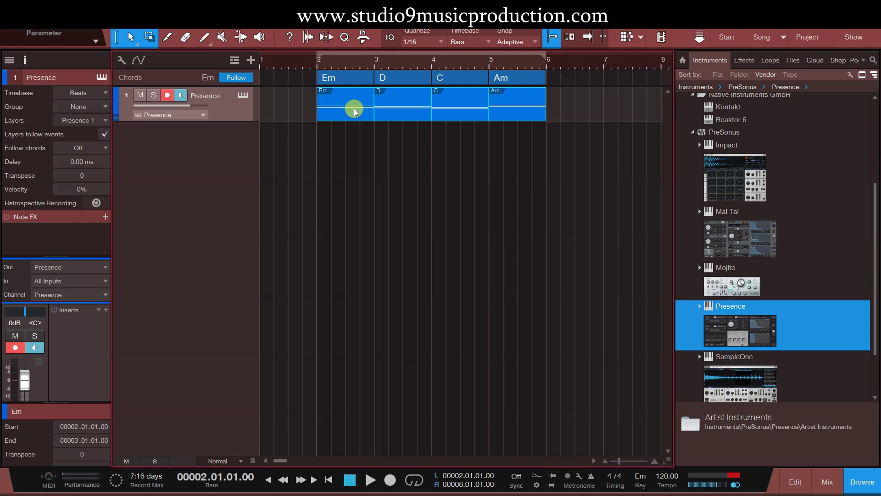
{"action": "key", "text": "Delete"}
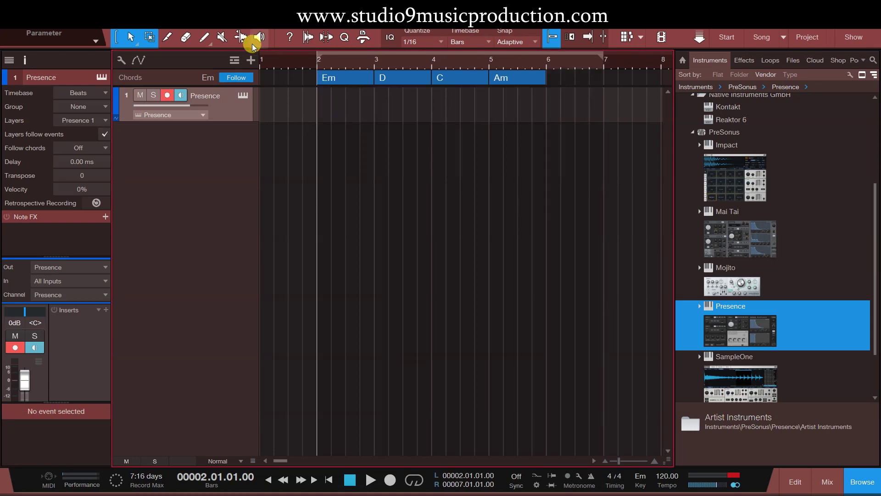
- Draw an empty one-bar part at bar 2 on the Presence track and open it in the note editor
{"action": "left_click", "coordinate": [204, 37]}
{"action": "left_click_drag", "start_coordinate": [316, 101], "coordinate": [372, 100]}
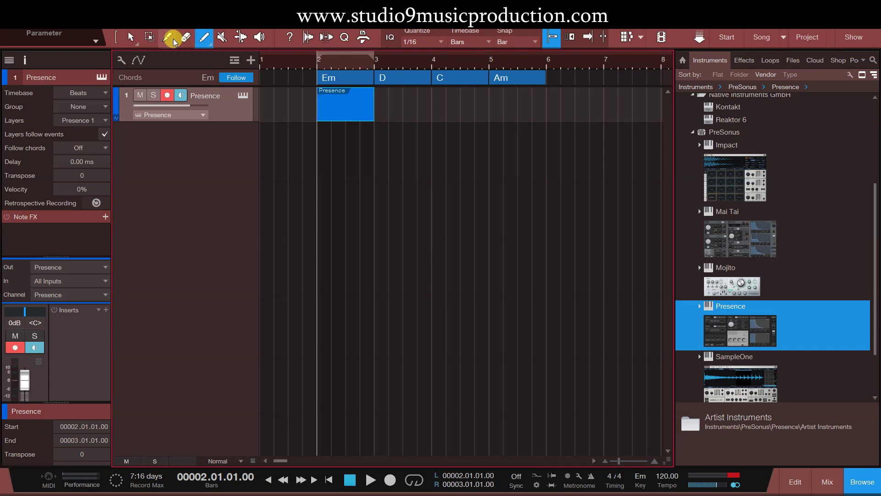
{"action": "key", "text": "1"}
{"action": "double_click", "coordinate": [338, 105]}
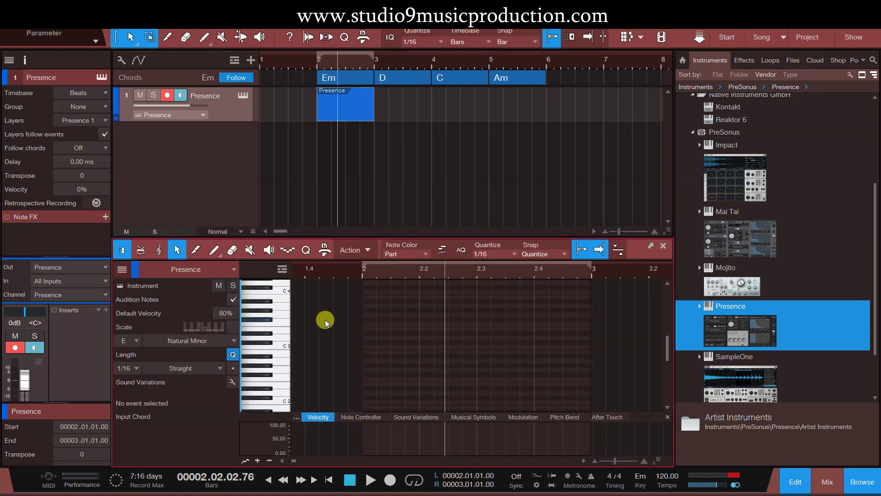
- Enter a three-note chord with A3 as its highest note, each note lasting the whole of bar 2
{"action": "left_click", "coordinate": [368, 345]}
{"action": "left_click_drag", "start_coordinate": [368, 345], "coordinate": [590, 342]}
{"action": "left_click", "coordinate": [367, 324]}
{"action": "left_click", "coordinate": [367, 306]}
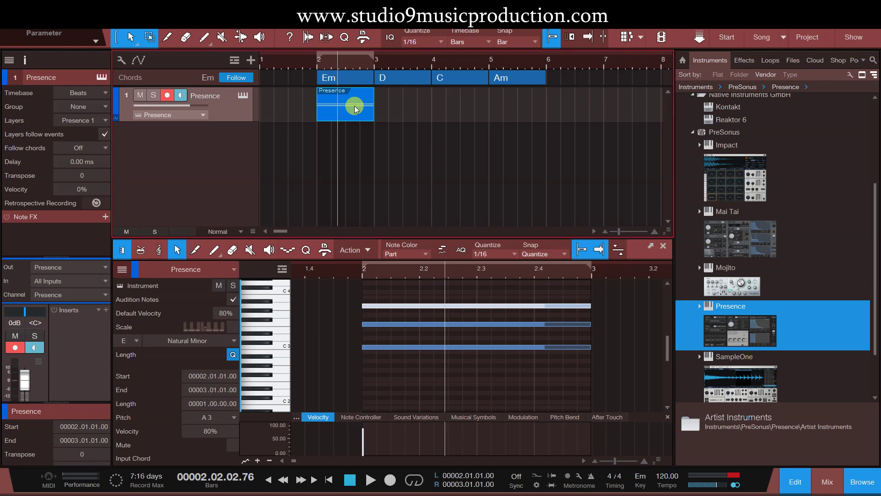
- Duplicate the Presence part three times to fill bars 3 to 5, and close the note editor
{"action": "key", "text": "d"}
{"action": "key", "text": "d"}
{"action": "key", "text": "d"}
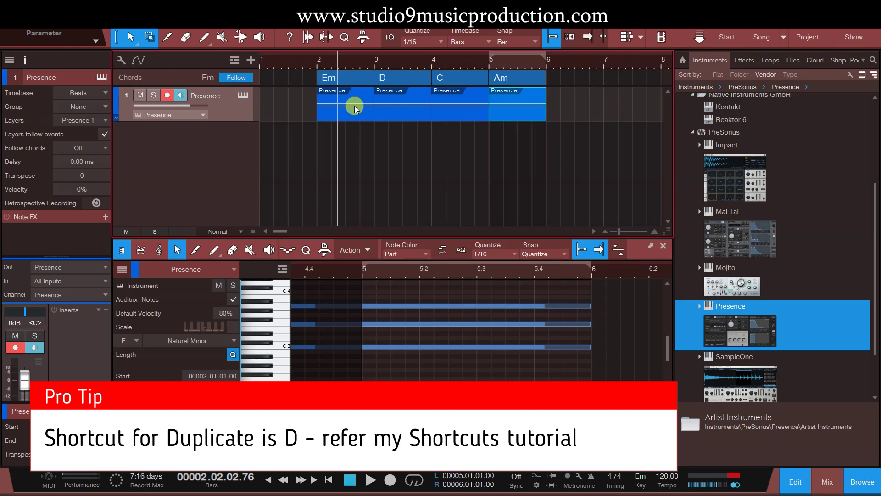
{"action": "left_click", "coordinate": [662, 248]}
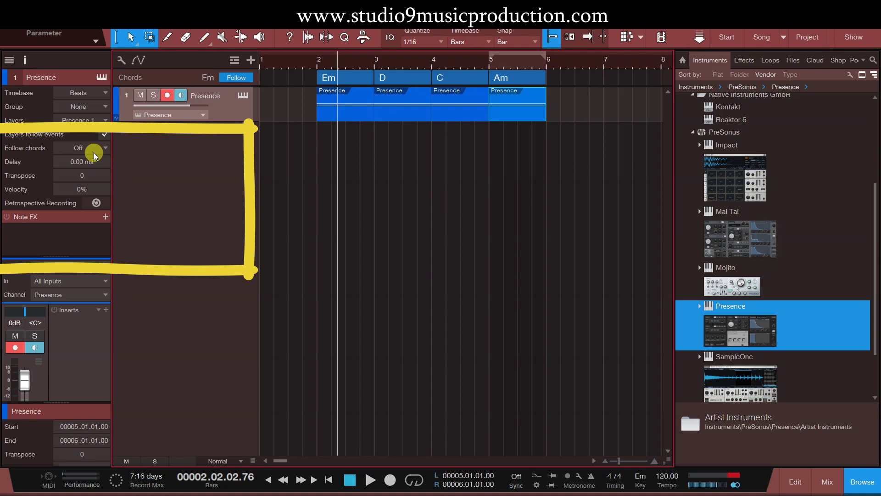
- Set the Presence track's Follow chords mode to Parallel
{"action": "mouse_move", "coordinate": [59, 256]}
{"action": "left_mouse_down"}
{"action": "mouse_move", "coordinate": [51, 240]}
{"action": "mouse_move", "coordinate": [57, 134]}
{"action": "mouse_move", "coordinate": [52, 229]}
{"action": "mouse_move", "coordinate": [65, 161]}
{"action": "mouse_move", "coordinate": [64, 244]}
{"action": "left_mouse_up"}
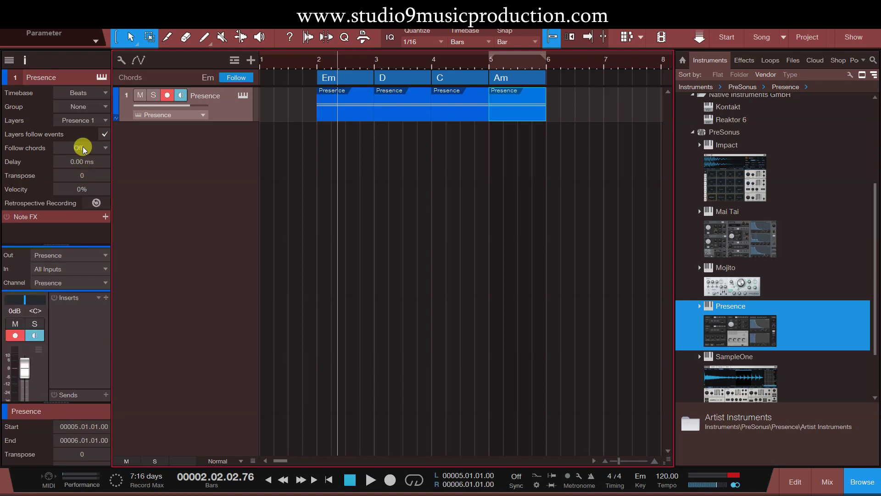
{"action": "left_click", "coordinate": [84, 149]}
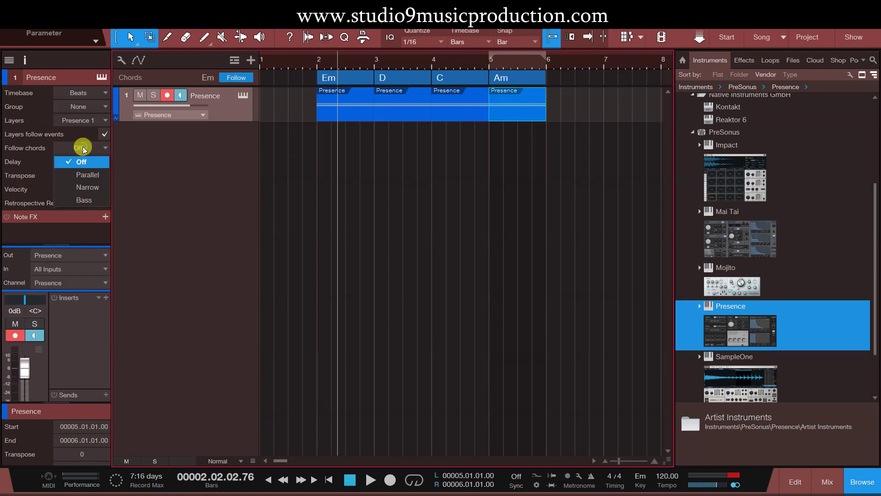
{"action": "left_click", "coordinate": [96, 175]}
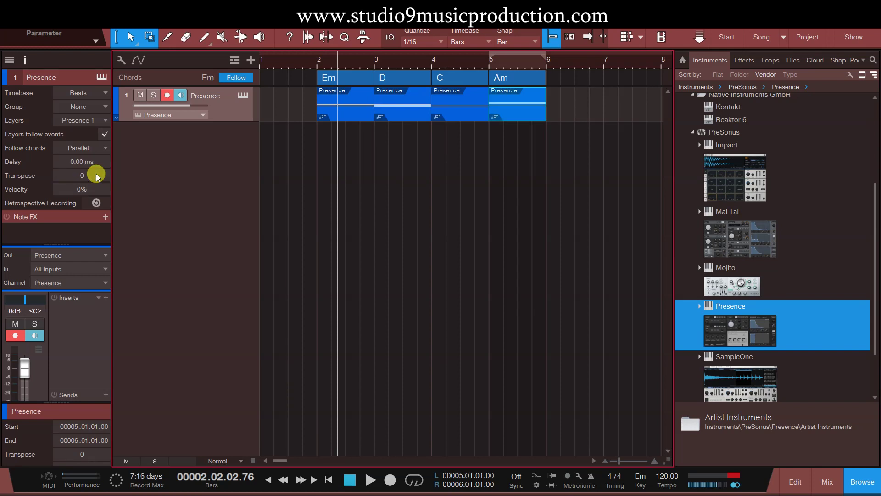
- Loop all four Presence parts from bar 2 to bar 6, play them back and stop
{"action": "left_click", "coordinate": [317, 63]}
{"action": "key", "text": "ctrl+a"}
{"action": "key", "text": "p"}
{"action": "key", "text": "space"}
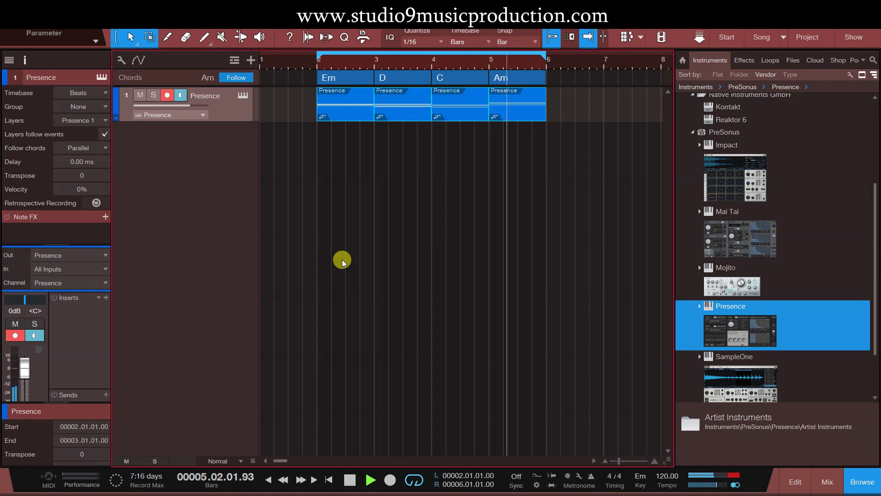
{"action": "key", "text": "space"}
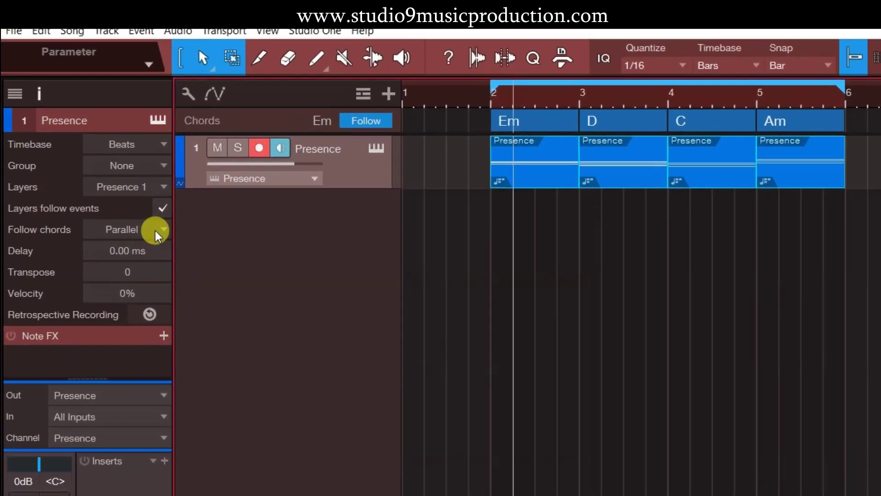
- Review the Follow chords modes available for the Presence track
{"action": "left_click", "coordinate": [101, 151]}
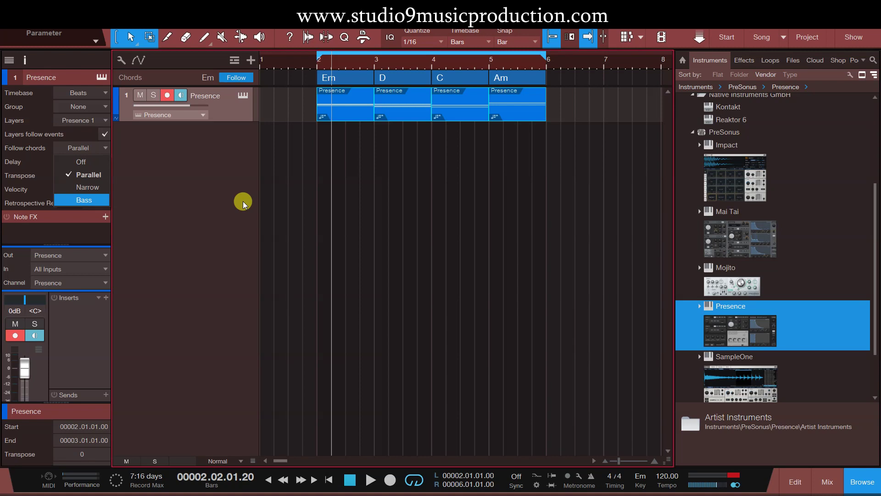
{"action": "left_click", "coordinate": [775, 66]}
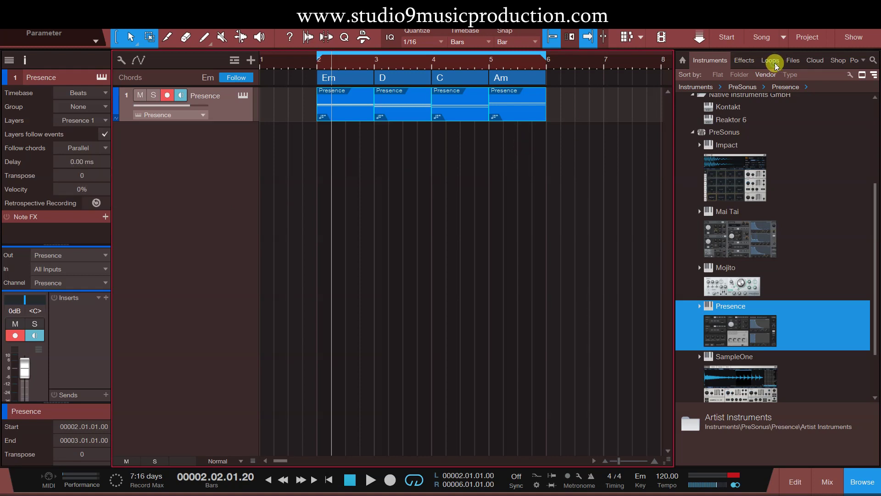
- Audition acoustic drum loops and add 104_Back Road_Drum Stem_Overheads 1 on a new track at bar 2
{"action": "left_click", "coordinate": [771, 62]}
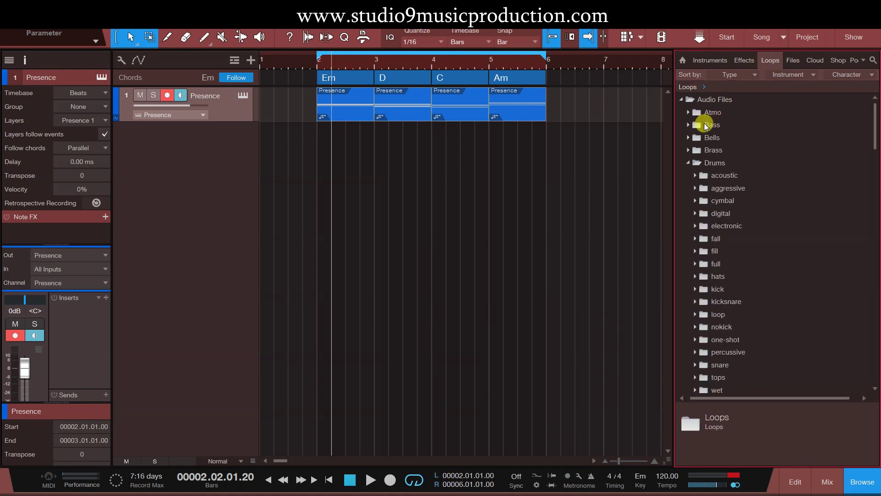
{"action": "double_click", "coordinate": [724, 175]}
{"action": "left_click", "coordinate": [775, 173]}
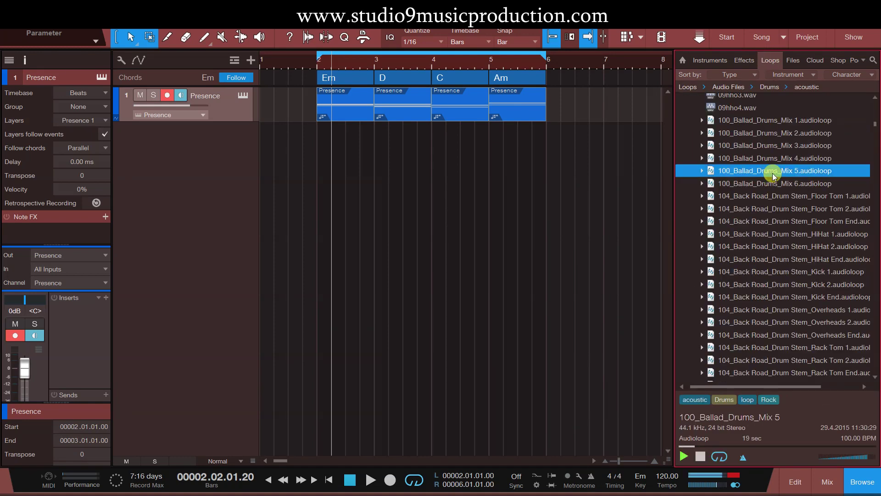
{"action": "left_click", "coordinate": [764, 272]}
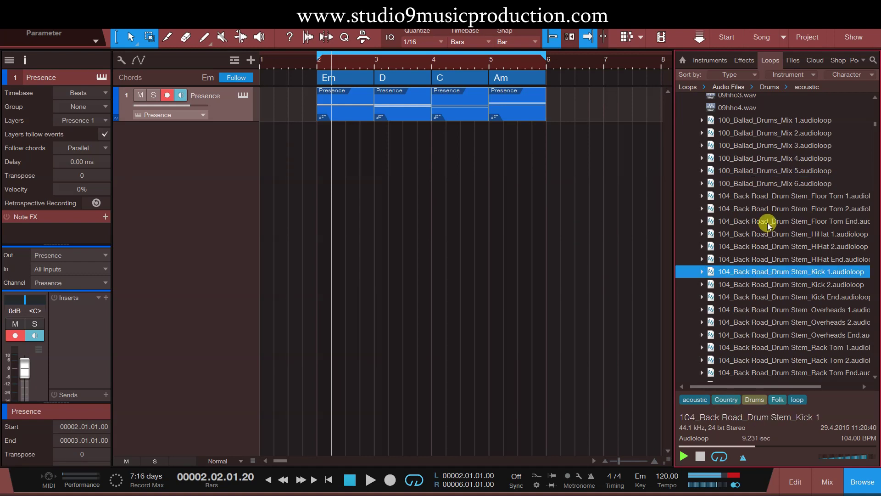
{"action": "left_click", "coordinate": [769, 297]}
{"action": "left_click", "coordinate": [767, 312]}
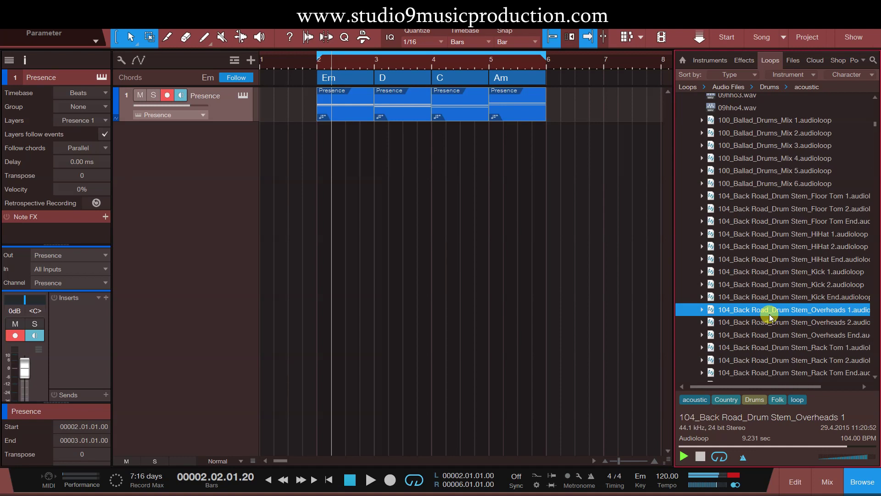
{"action": "left_click_drag", "start_coordinate": [770, 316], "coordinate": [342, 206]}
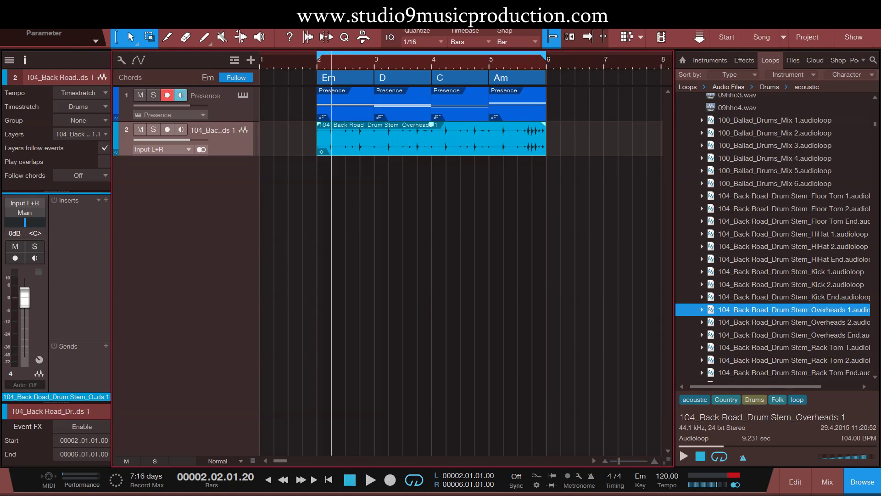
- Check the Stretch audio files to Song tempo option in Song Setup and play back the chords with the drum loop
{"action": "left_click", "coordinate": [44, 20]}
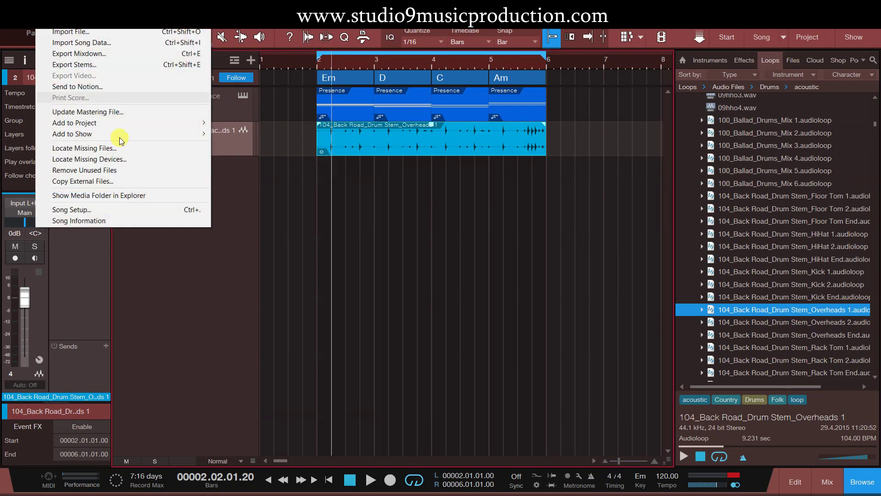
{"action": "left_click", "coordinate": [140, 210]}
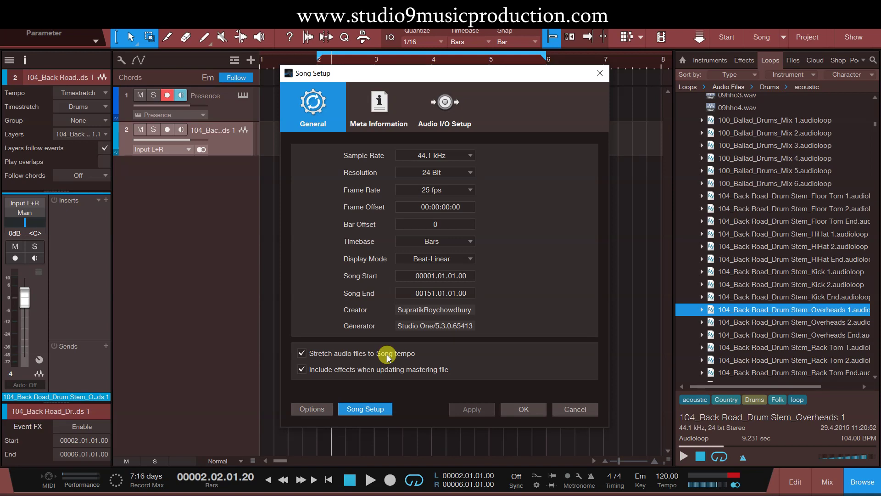
{"action": "key", "text": "Return"}
{"action": "key", "text": "space"}
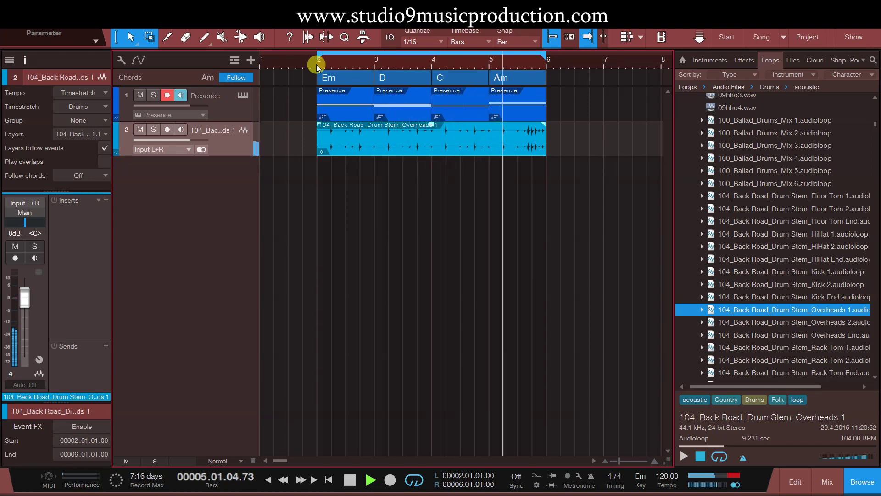
{"action": "key", "text": "space"}
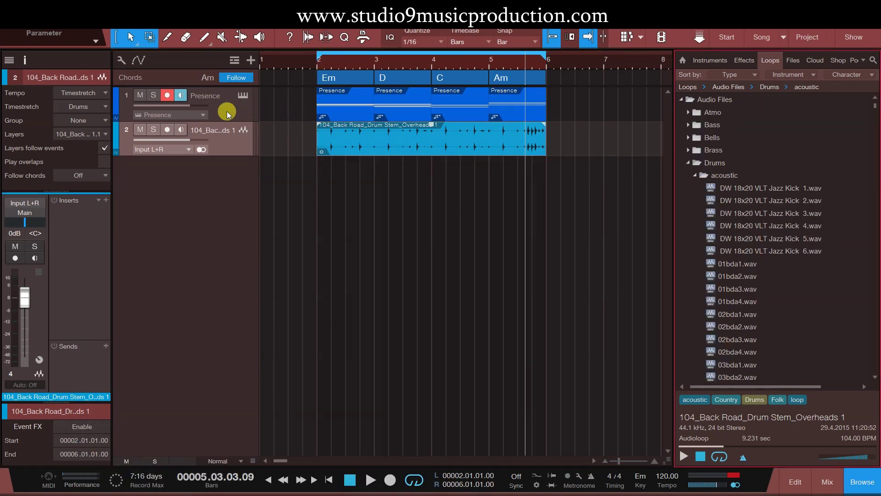
- Remove the Presence track and clear all chords from the Chords track
{"action": "left_click", "coordinate": [227, 111]}
{"action": "right_click", "coordinate": [227, 111]}
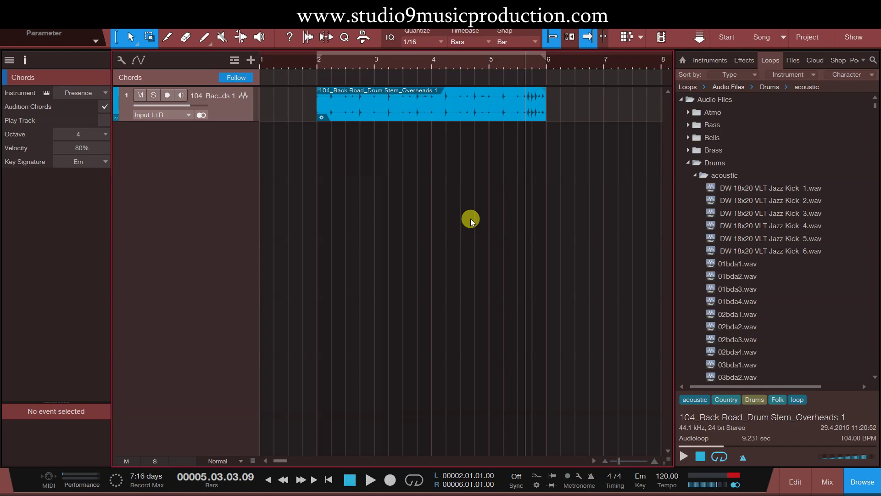
- Audition acoustic guitar audio loops and add 085_Lights_Loop_Ac Guitar 2A_Dmaj on a new track at bar 2
{"action": "left_click", "coordinate": [681, 99]}
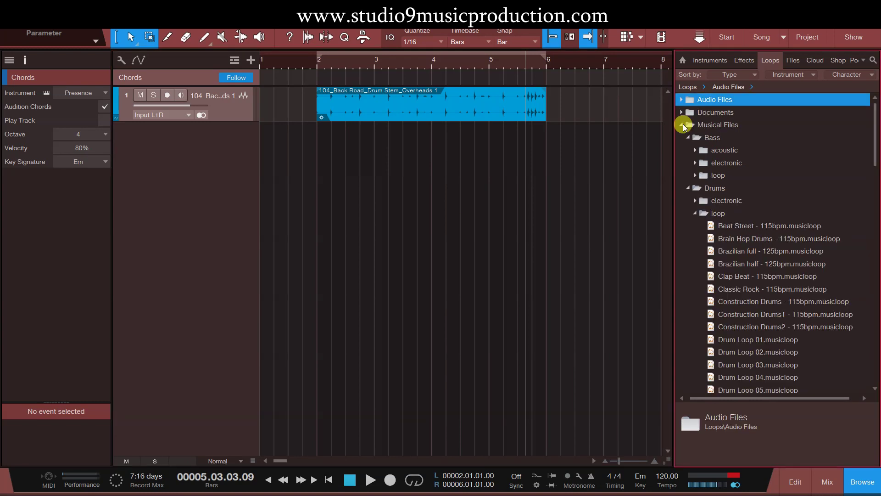
{"action": "left_click", "coordinate": [681, 99]}
{"action": "left_click", "coordinate": [695, 163]}
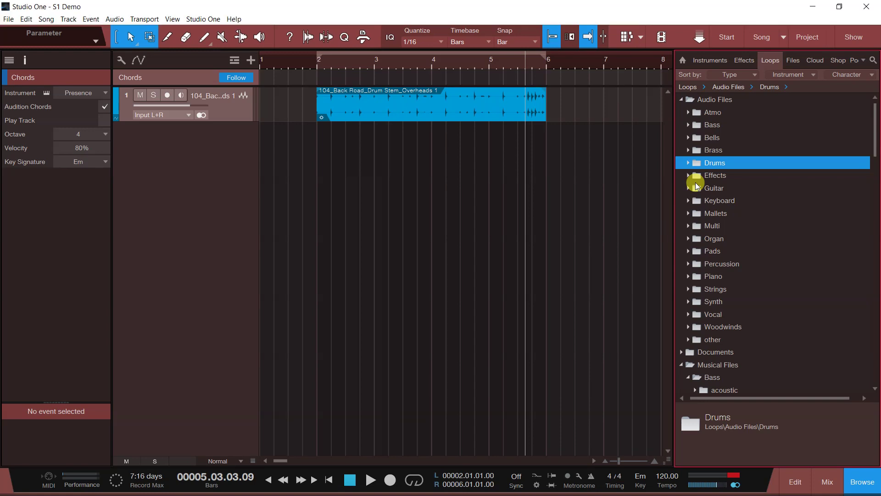
{"action": "double_click", "coordinate": [707, 188]}
{"action": "left_click", "coordinate": [716, 263]}
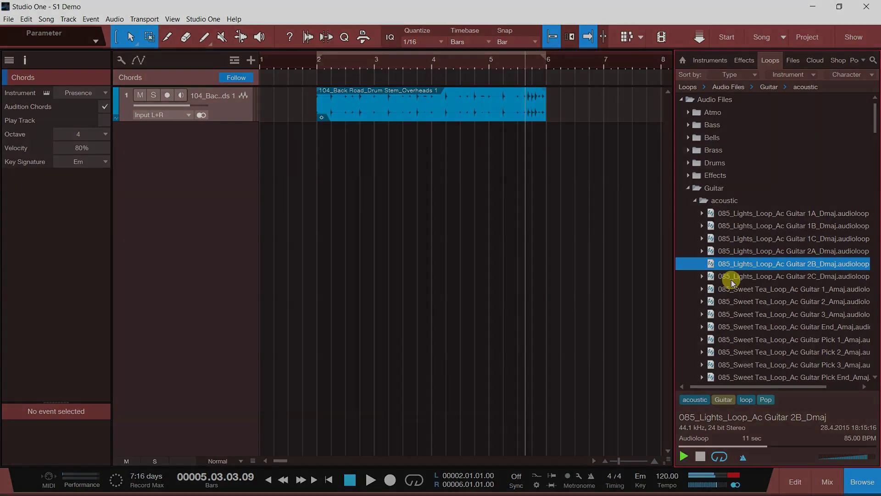
{"action": "left_click", "coordinate": [732, 289]}
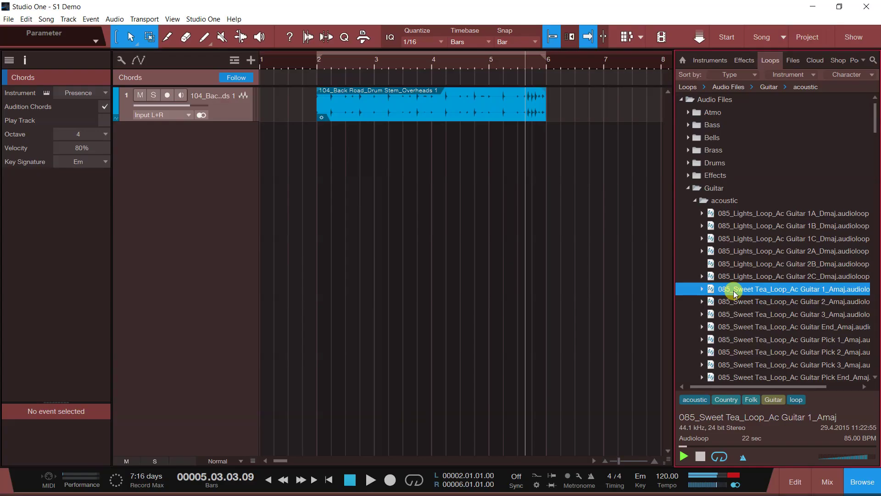
{"action": "left_click", "coordinate": [736, 301]}
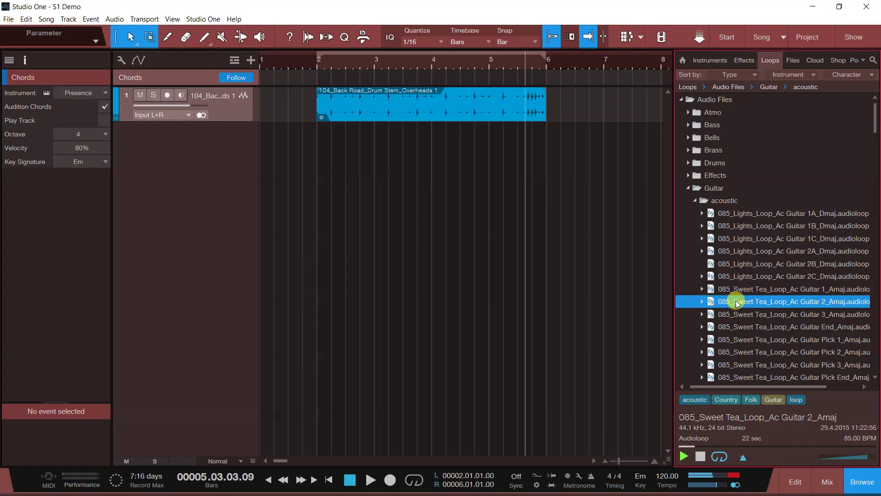
{"action": "left_click", "coordinate": [736, 252]}
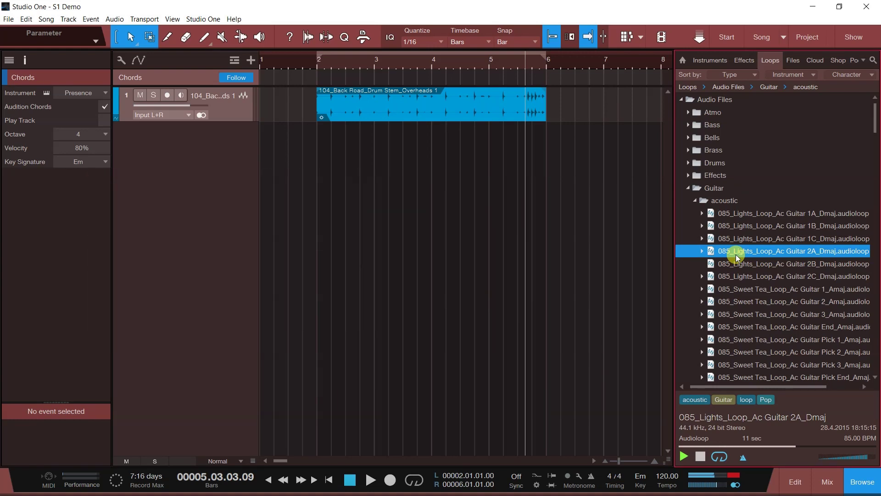
{"action": "left_click_drag", "start_coordinate": [737, 255], "coordinate": [345, 164]}
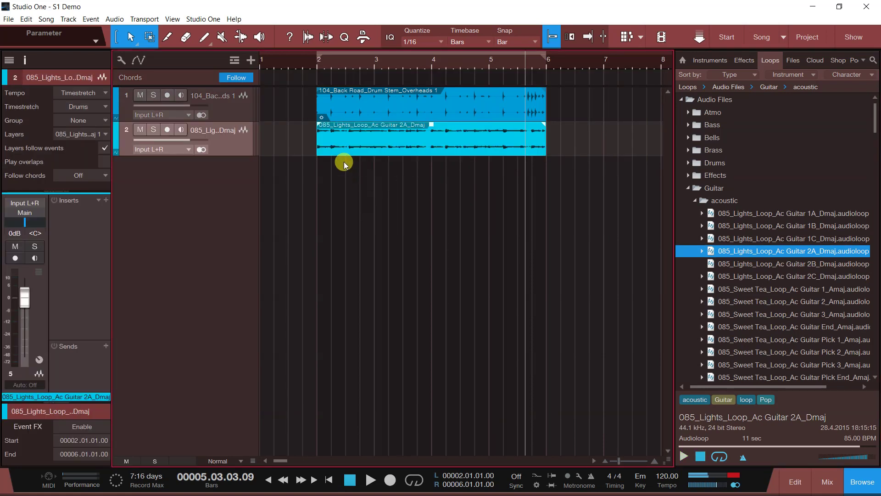
- Play back the drum and guitar loops together from bar 2 and turn on looping for the bar 2 to 6 range
{"action": "left_click", "coordinate": [318, 63]}
{"action": "key", "text": "space"}
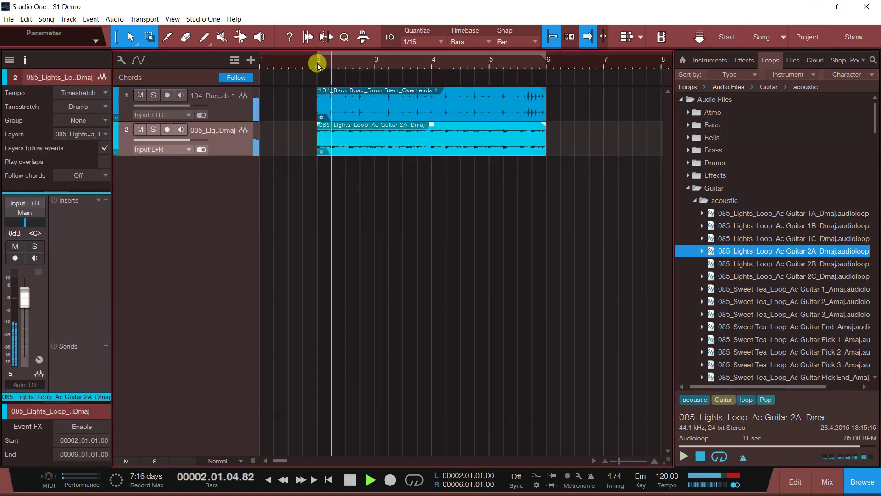
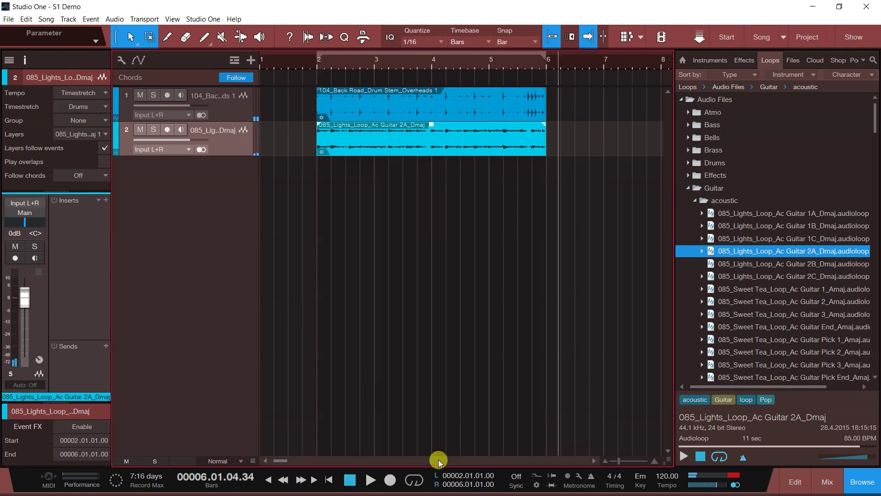
{"action": "left_click", "coordinate": [415, 481]}
- Extract the chords of the acoustic guitar loop on track 2 to the Chords track
{"action": "left_click", "coordinate": [331, 141]}
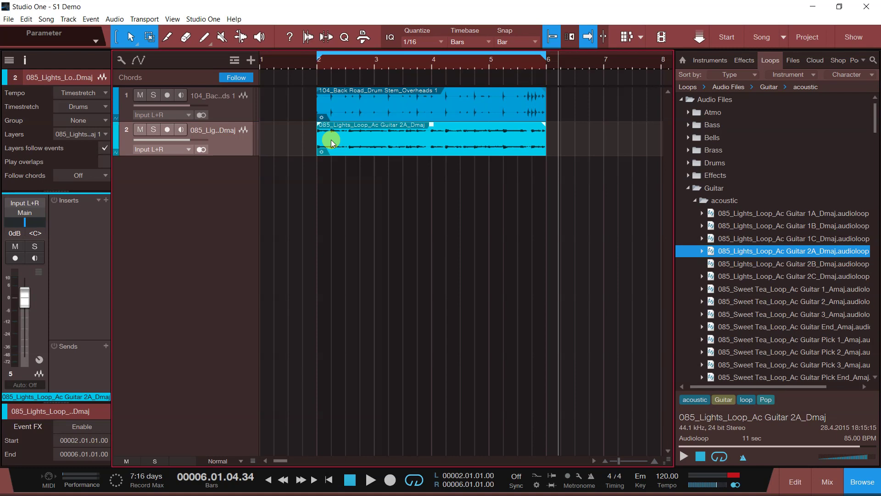
{"action": "left_click_drag", "start_coordinate": [331, 142], "coordinate": [332, 84]}
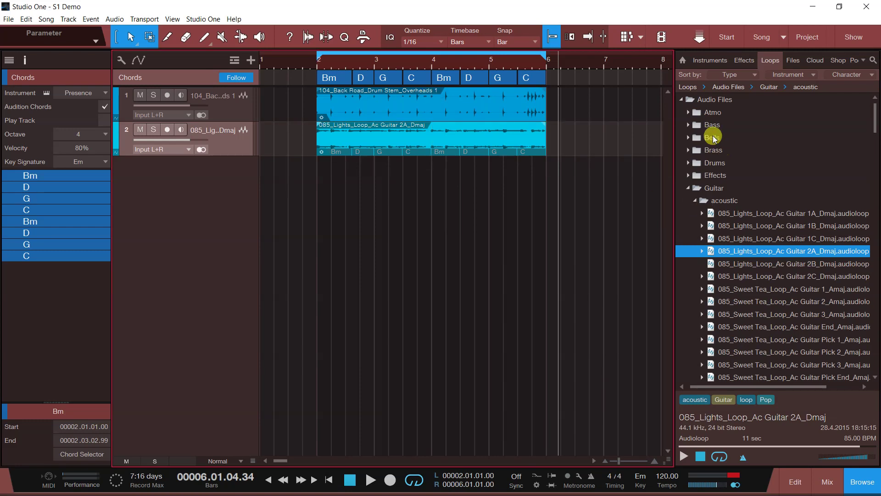
- Add a Presence instrument on a new track and browse its E-Pianos and Organs presets for a sound
{"action": "left_click", "coordinate": [708, 62]}
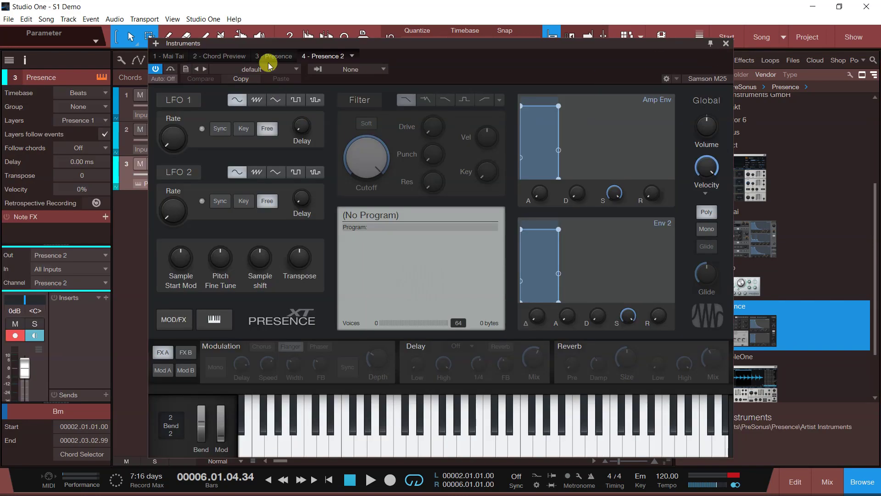
{"action": "left_click", "coordinate": [268, 66]}
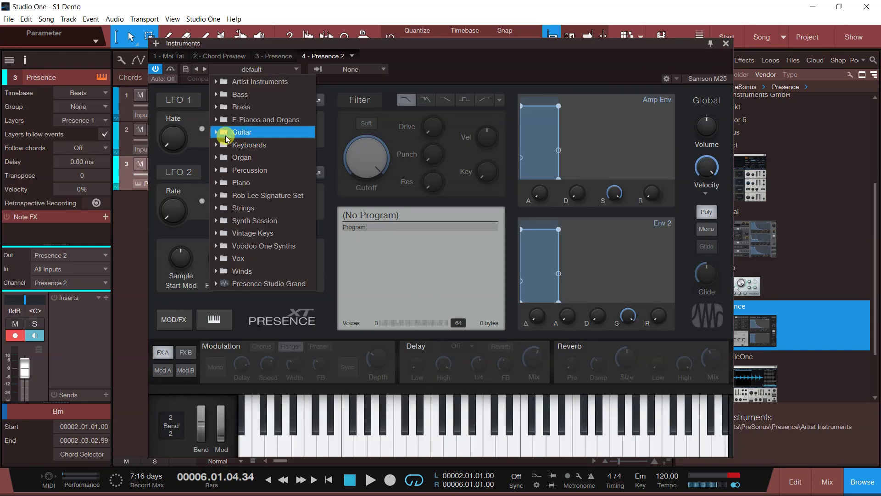
{"action": "left_click", "coordinate": [217, 121]}
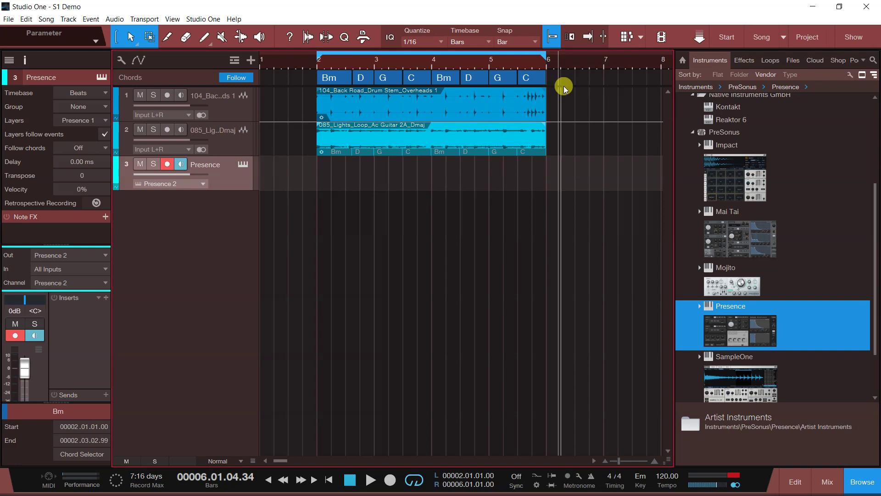
- Copy all chords from the Chords track onto the new Presence track and play the arrangement from bar 2
{"action": "left_click_drag", "start_coordinate": [482, 89], "coordinate": [334, 167]}
{"action": "left_click", "coordinate": [324, 75]}
{"action": "left_click", "coordinate": [318, 67]}
{"action": "key", "text": "space"}
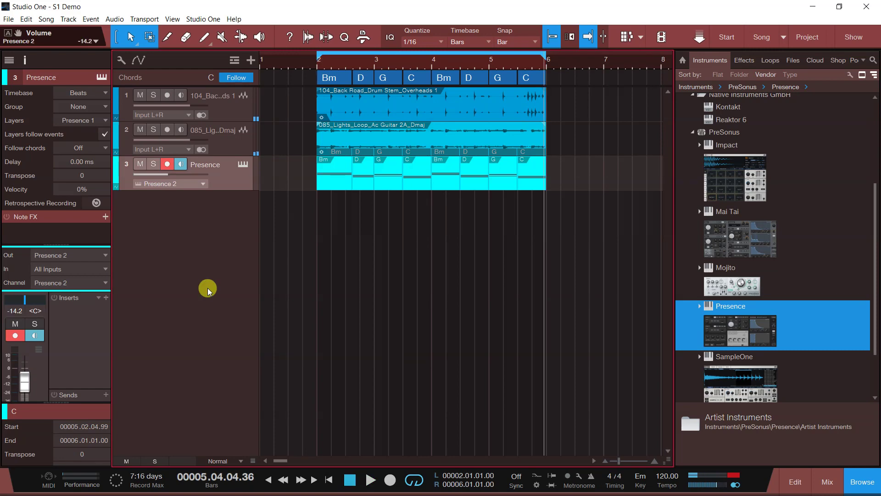
- Add a second Presence instrument on a new track and load its Vintage Bass Fingered Full preset
{"action": "left_click", "coordinate": [740, 313]}
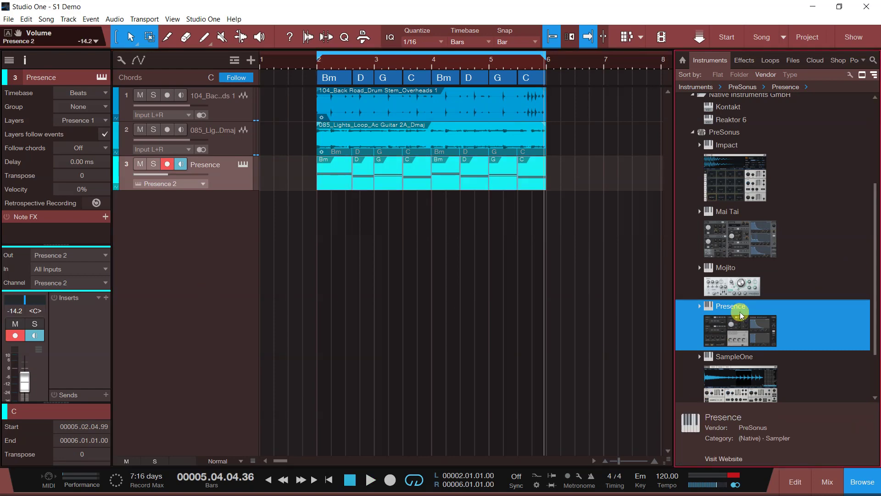
{"action": "left_click_drag", "start_coordinate": [740, 313], "coordinate": [344, 250]}
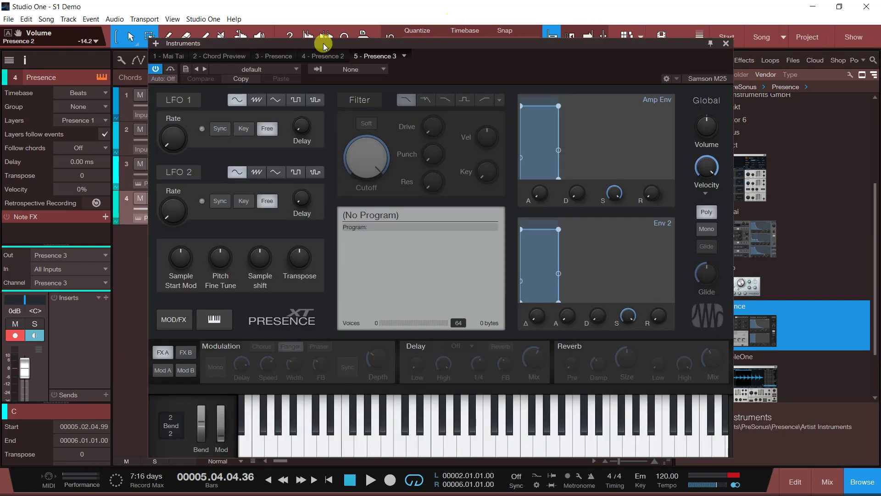
{"action": "left_click", "coordinate": [274, 69]}
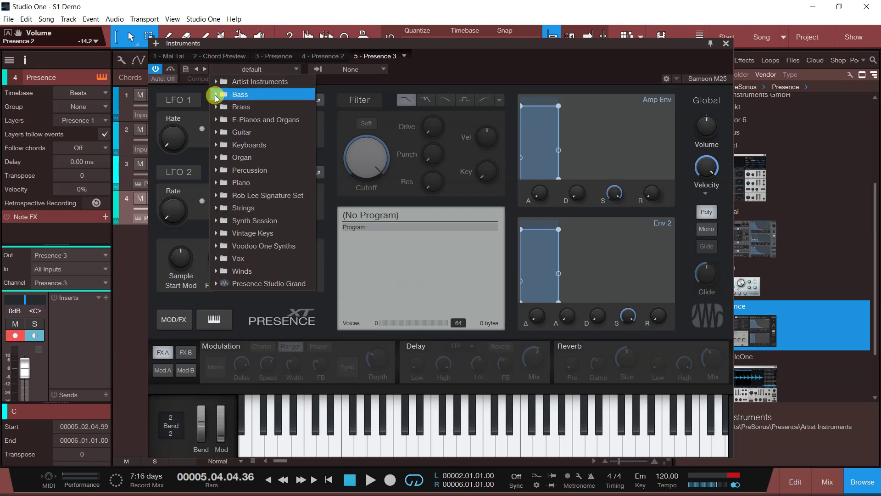
{"action": "left_click", "coordinate": [217, 97]}
{"action": "left_click", "coordinate": [224, 170]}
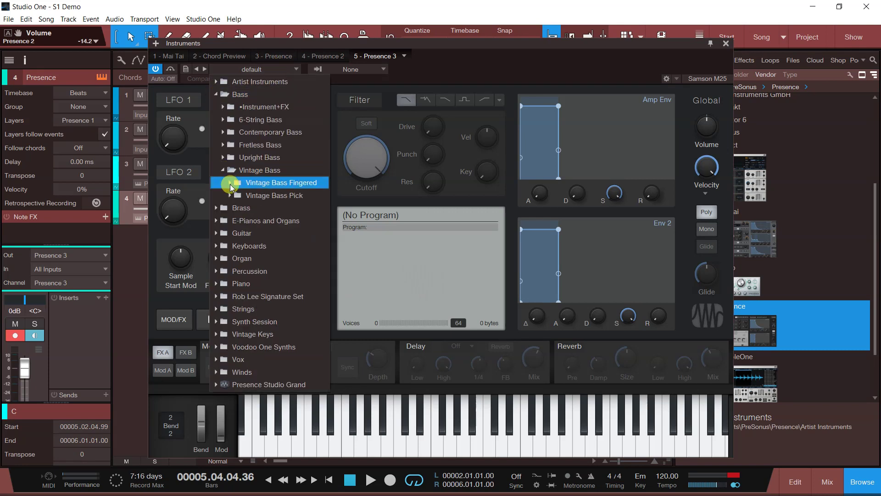
{"action": "left_click", "coordinate": [230, 183]}
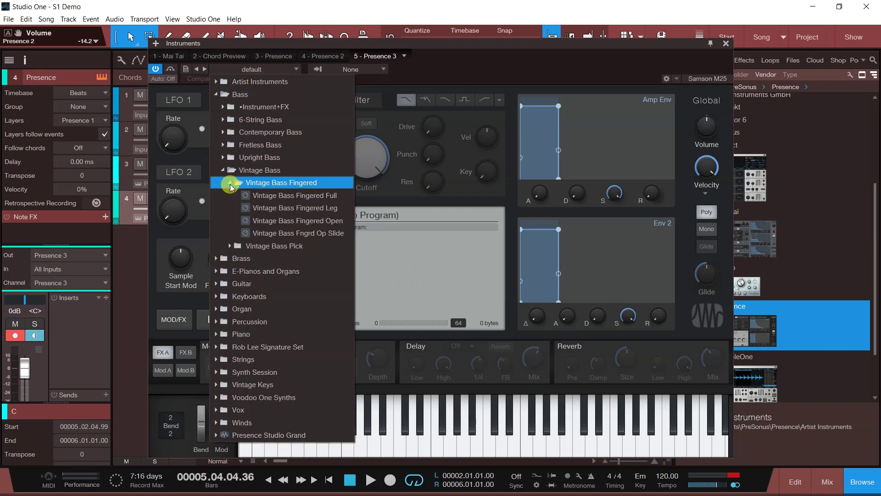
{"action": "left_click", "coordinate": [285, 197]}
{"action": "left_click", "coordinate": [725, 44]}
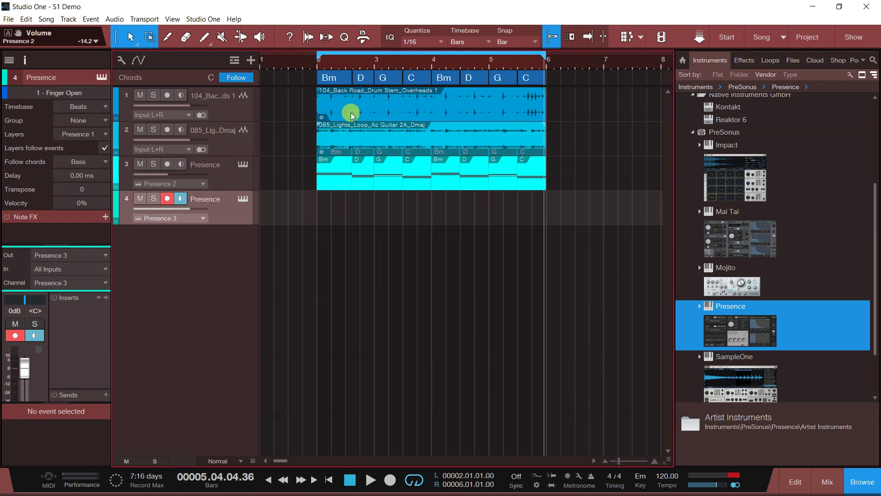
- Draw an empty one-bar part from bar 2 to bar 3 on the bass Presence track
{"action": "left_click", "coordinate": [204, 36]}
{"action": "left_click_drag", "start_coordinate": [317, 205], "coordinate": [374, 205]}
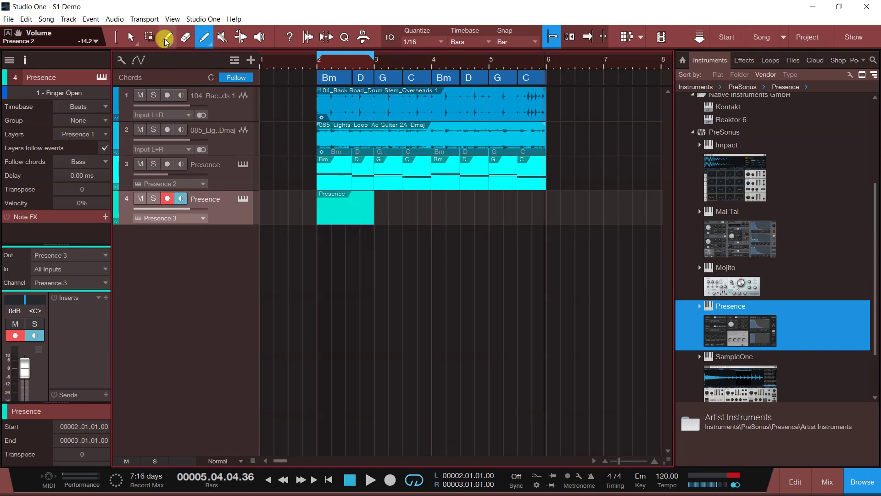
{"action": "left_click", "coordinate": [130, 37]}
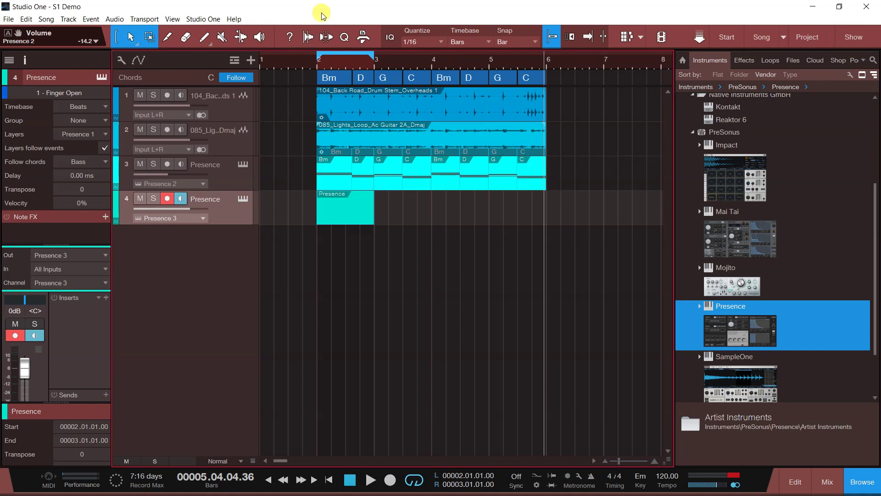
- Enter three A3 notes in the bass part, on beats 1 and 3 and the half beat after 3, and play them
{"action": "double_click", "coordinate": [353, 216]}
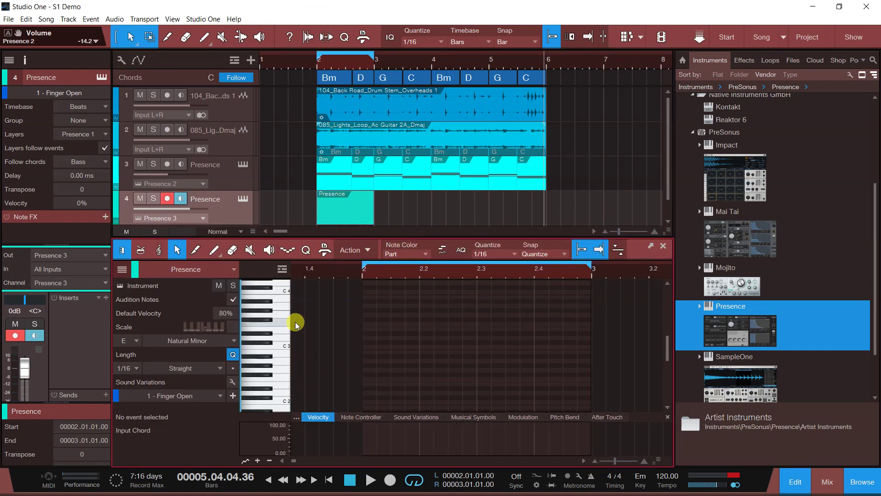
{"action": "left_click", "coordinate": [367, 305]}
{"action": "left_click_drag", "start_coordinate": [583, 300], "coordinate": [466, 311]}
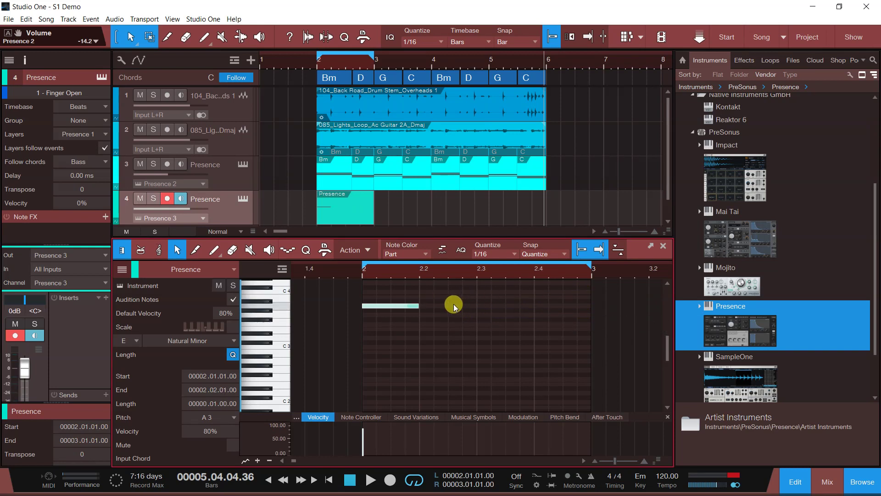
{"action": "left_click", "coordinate": [362, 271]}
{"action": "key", "text": "space"}
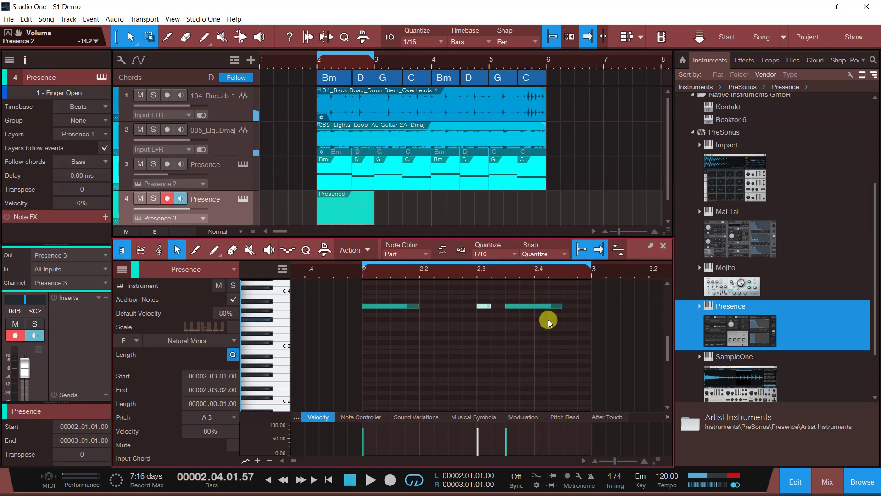
- Transpose all three bass notes down one octave and close the note editor
{"action": "left_click_drag", "start_coordinate": [571, 307], "coordinate": [403, 318]}
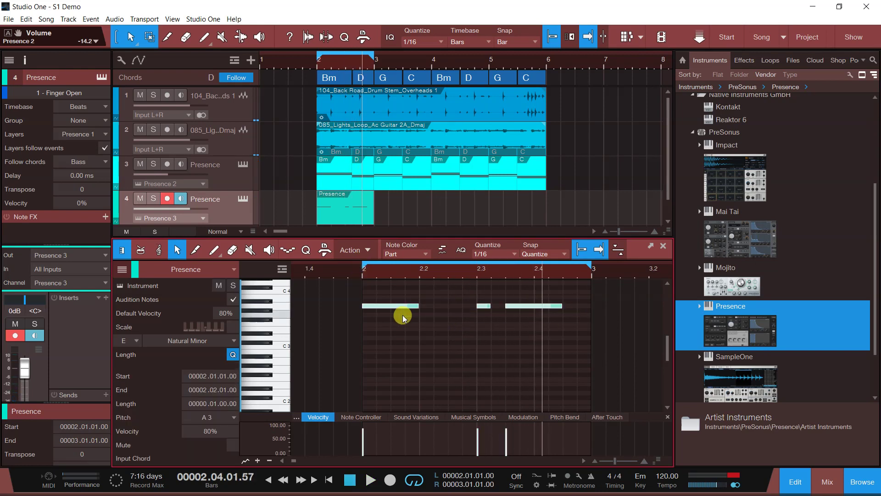
{"action": "key", "text": "shift+Down"}
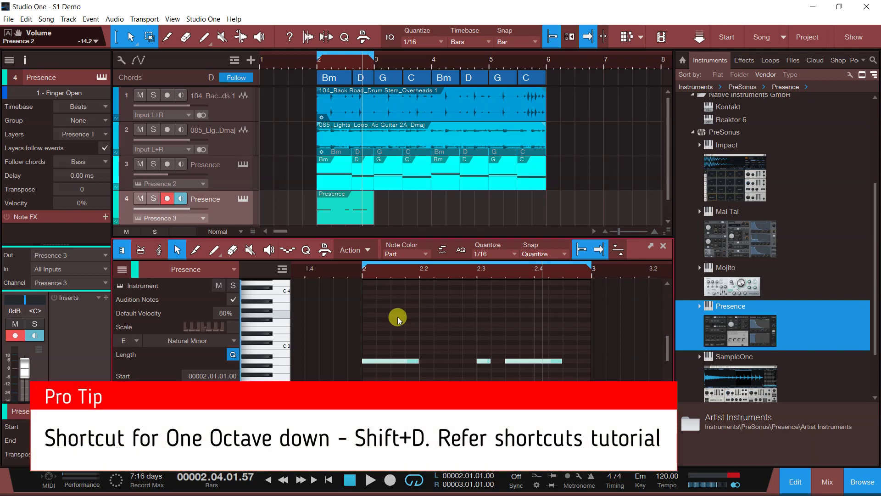
{"action": "key", "text": "F2"}
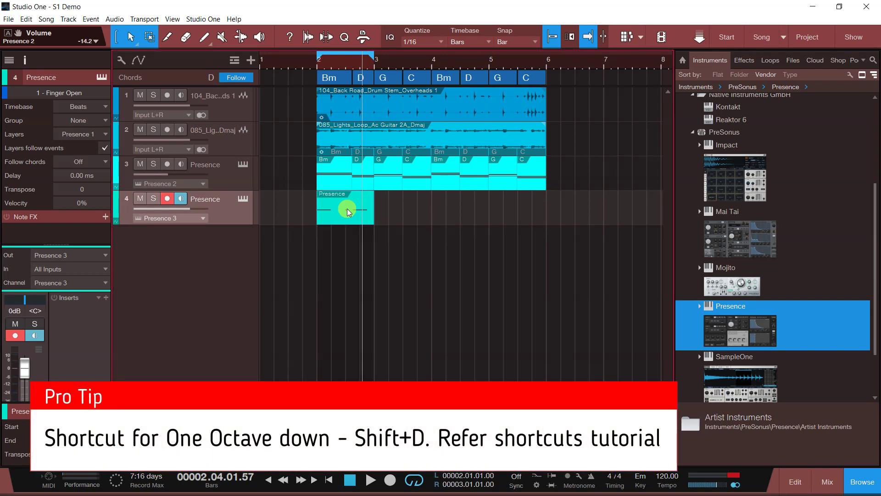
- Duplicate the one-bar bass part three times to reach bar 6 and set the track's Follow chords mode to Bass
{"action": "key", "text": "d"}
{"action": "key", "text": "d"}
{"action": "key", "text": "d"}
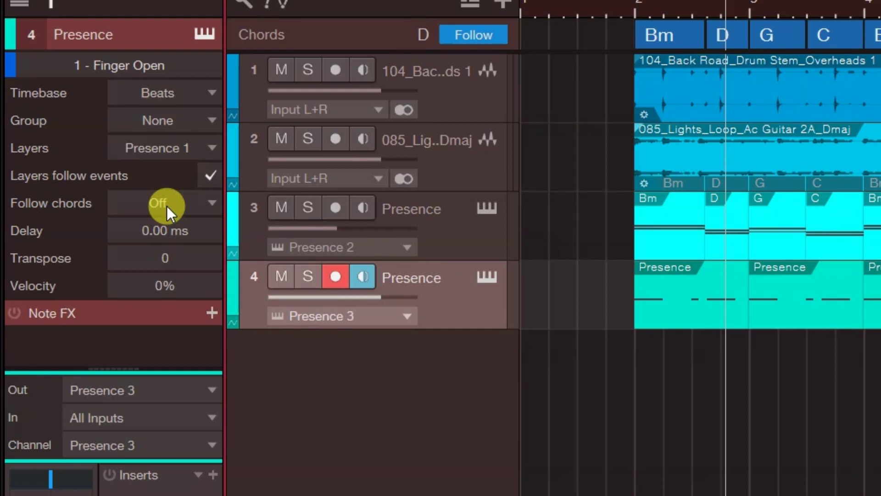
{"action": "left_click", "coordinate": [167, 206]}
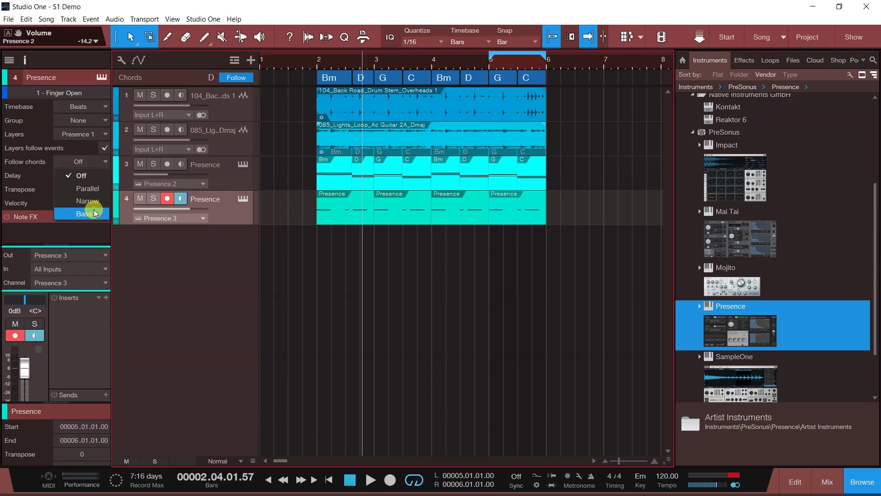
{"action": "left_click", "coordinate": [188, 305]}
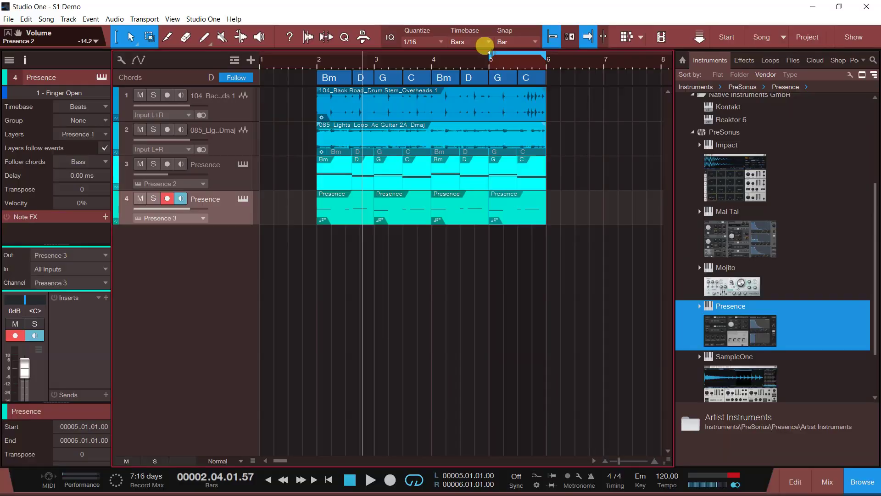
- Extend the loop range back to bar 2 and play the arrangement with the bass from there, then stop
{"action": "left_click_drag", "start_coordinate": [490, 55], "coordinate": [310, 63]}
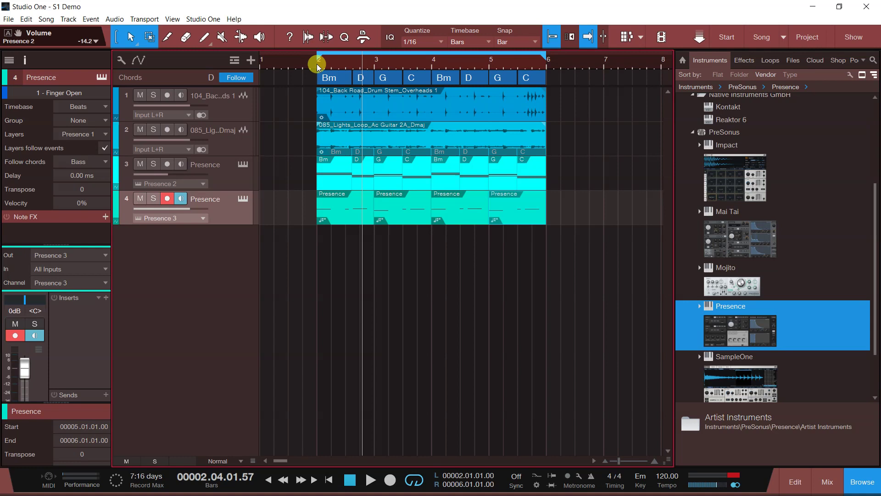
{"action": "left_click", "coordinate": [317, 66]}
{"action": "key", "text": "space"}
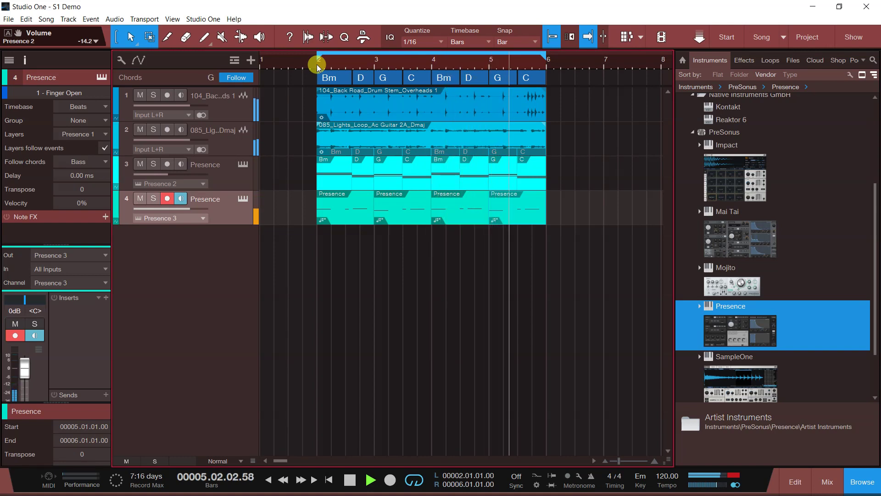
{"action": "key", "text": "Up"}
{"action": "key", "text": "Up"}
{"action": "key", "text": "space"}
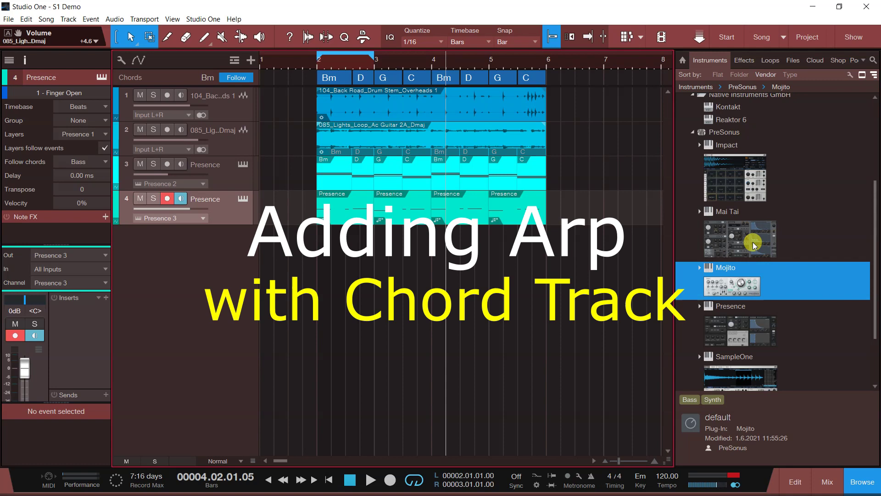
- Add a Mai Tai synth on a new track, load the Lead - Patina Pulse preset and audition a few notes
{"action": "left_click_drag", "start_coordinate": [752, 238], "coordinate": [419, 252]}
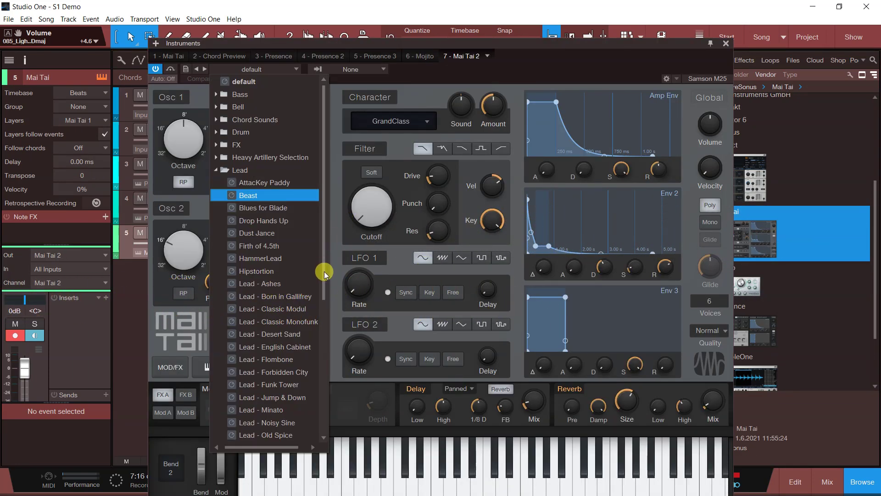
{"action": "scroll", "coordinate": [325, 274], "scroll_direction": "down", "scroll_amount": 2}
{"action": "left_click", "coordinate": [275, 422]}
{"action": "left_click", "coordinate": [393, 455]}
{"action": "left_click", "coordinate": [443, 456]}
{"action": "left_click", "coordinate": [497, 469]}
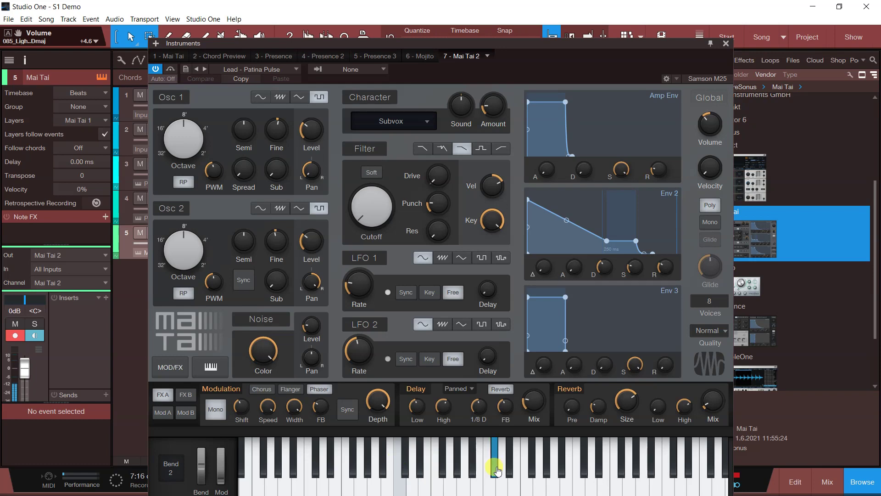
{"action": "key", "text": "Escape"}
- Copy the Chords track's chords onto the Mai Tai track and add an Arpeggiator note effect with the Straight One preset
{"action": "left_click_drag", "start_coordinate": [564, 78], "coordinate": [344, 244]}
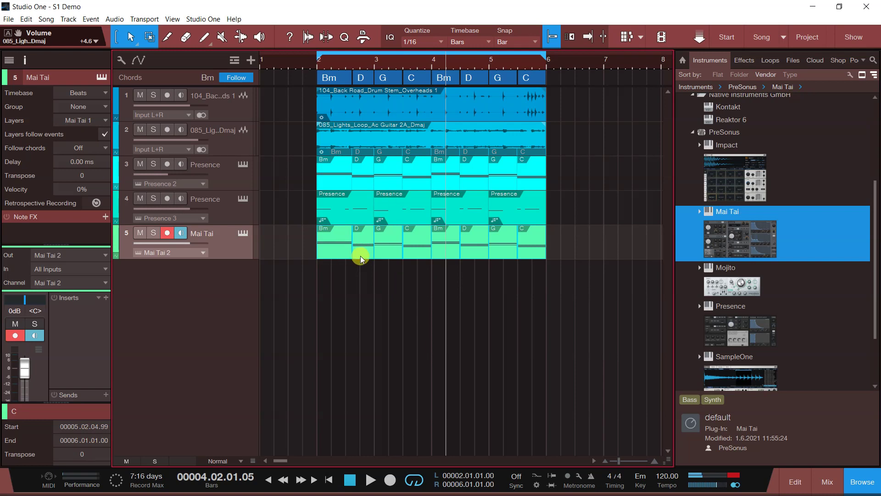
{"action": "left_click", "coordinate": [106, 217]}
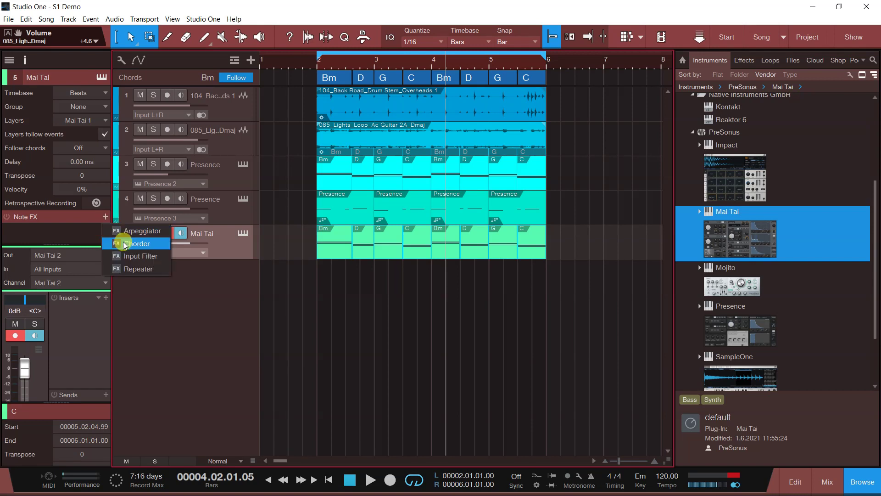
{"action": "left_click", "coordinate": [158, 235]}
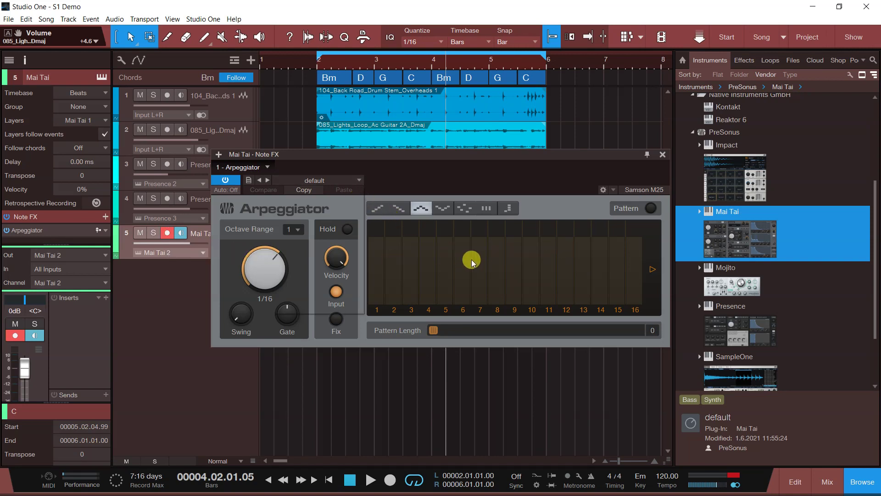
{"action": "left_click", "coordinate": [358, 184]}
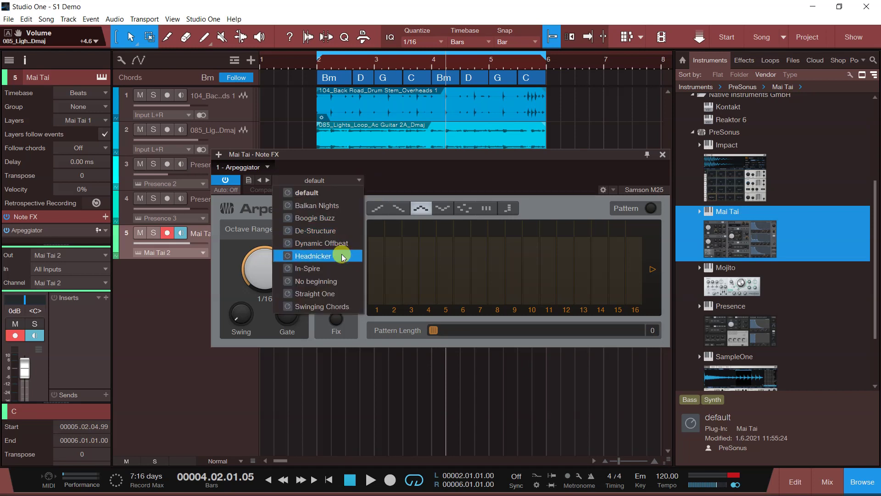
{"action": "left_click", "coordinate": [342, 293]}
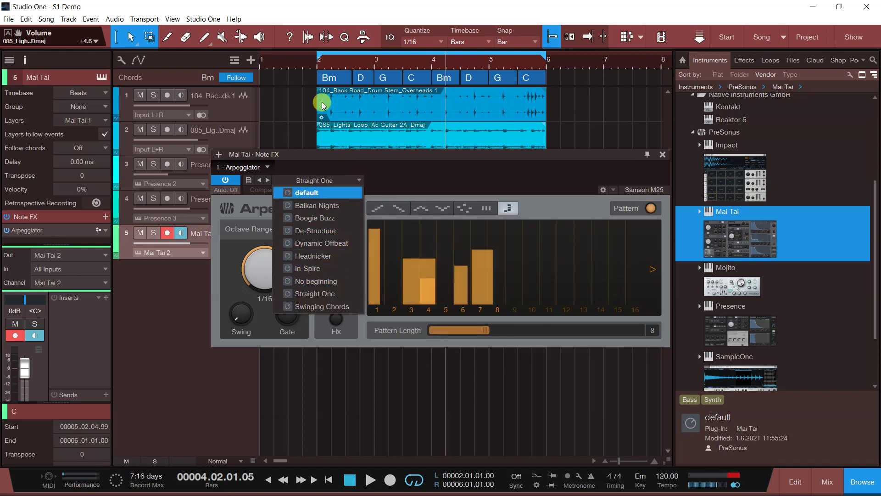
- Play the arrangement from bar 2 to hear the arpeggiated Mai Tai part, and close the Arpeggiator window
{"action": "left_click", "coordinate": [316, 64]}
{"action": "key", "text": "space"}
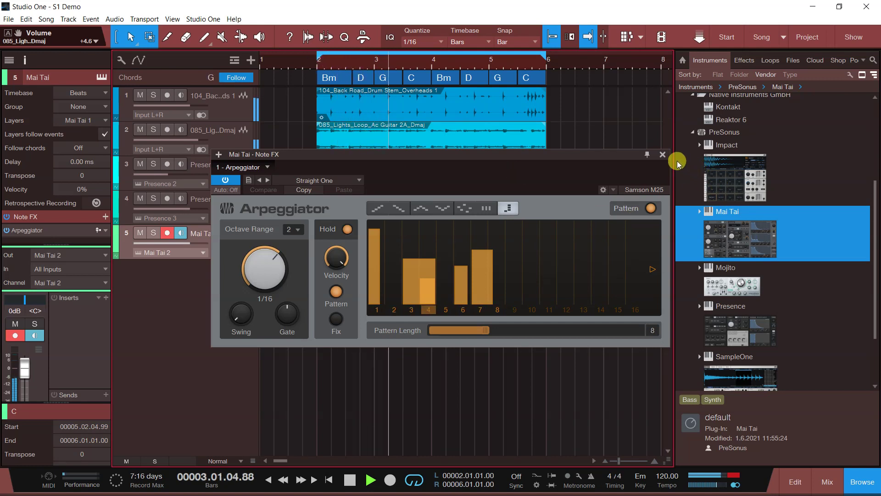
{"action": "left_click", "coordinate": [664, 155]}
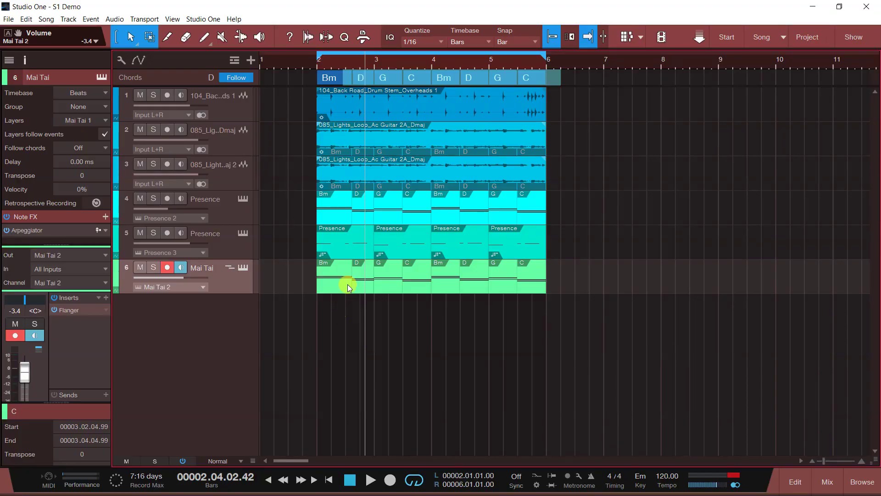
- Duplicate all track events and the Chords track's progression so the arrangement extends from bar 6 to bar 10
{"action": "left_click_drag", "start_coordinate": [606, 365], "coordinate": [286, 72]}
{"action": "key", "text": "d"}
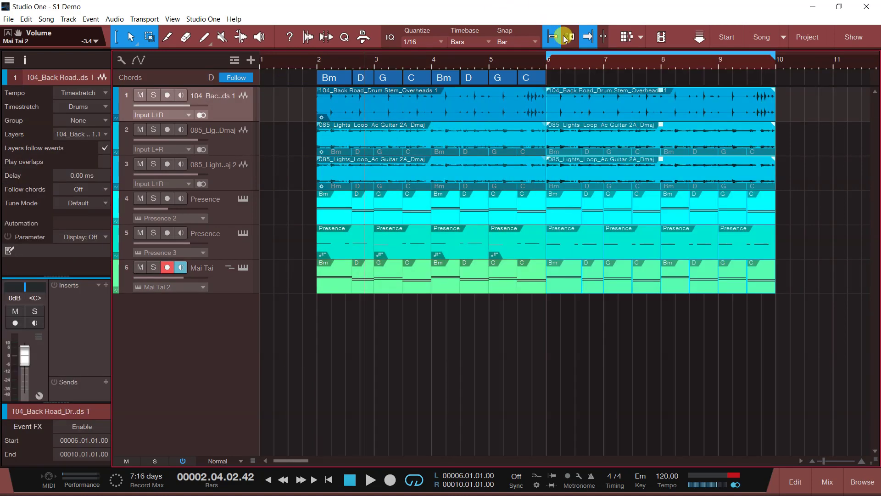
{"action": "left_click", "coordinate": [329, 83]}
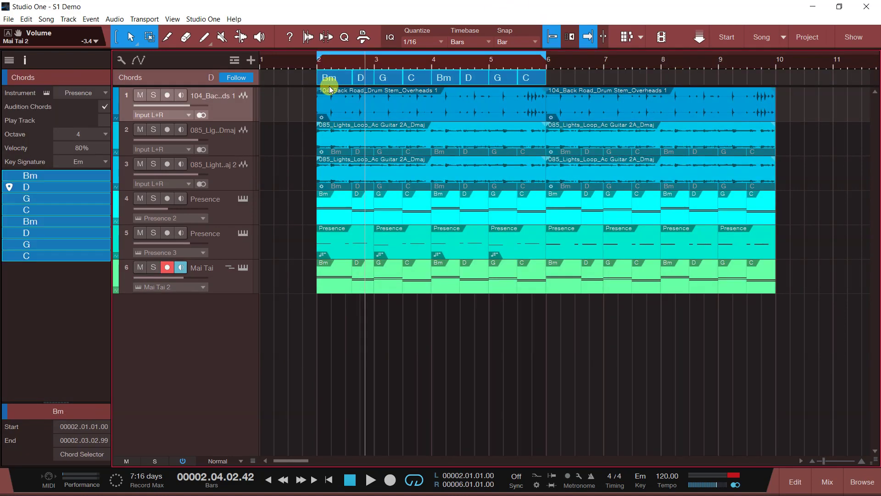
{"action": "key", "text": "d"}
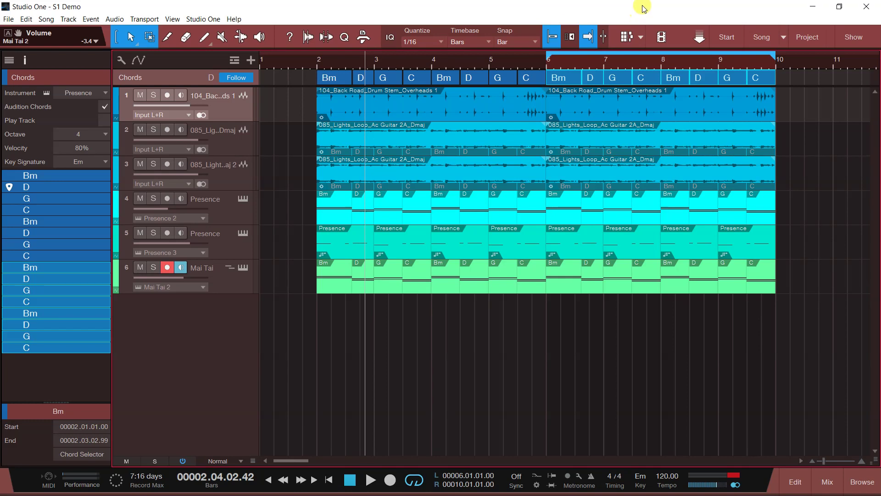
- In the Chord Selector, change the first three duplicated chords from bar 6 to Em, G and C
{"action": "left_click", "coordinate": [574, 80]}
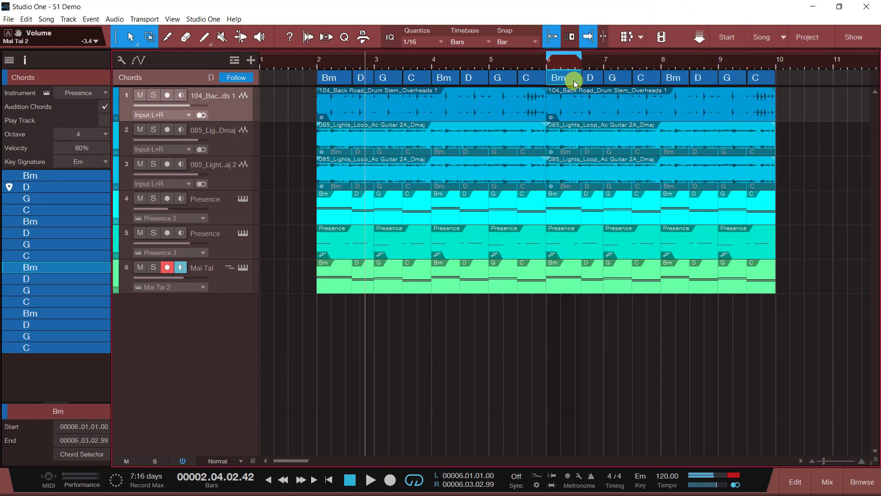
{"action": "double_click", "coordinate": [569, 80]}
{"action": "left_click", "coordinate": [468, 192]}
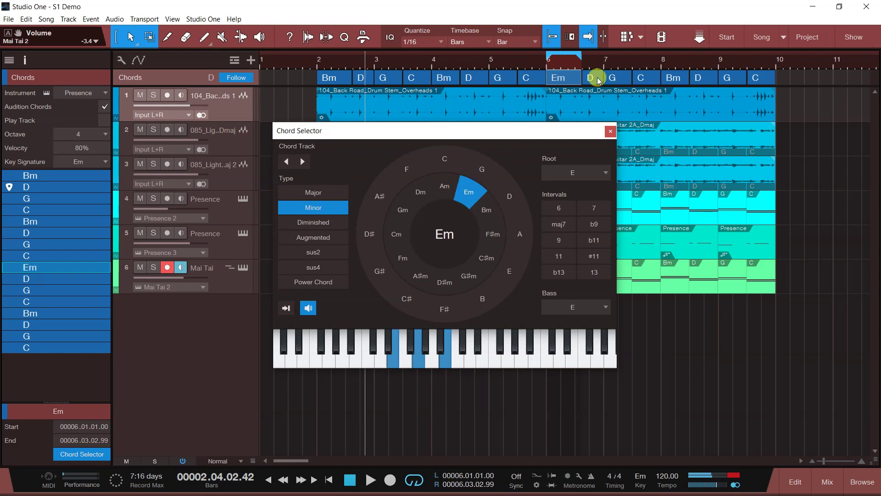
{"action": "left_click", "coordinate": [597, 80]}
{"action": "left_click", "coordinate": [484, 171]}
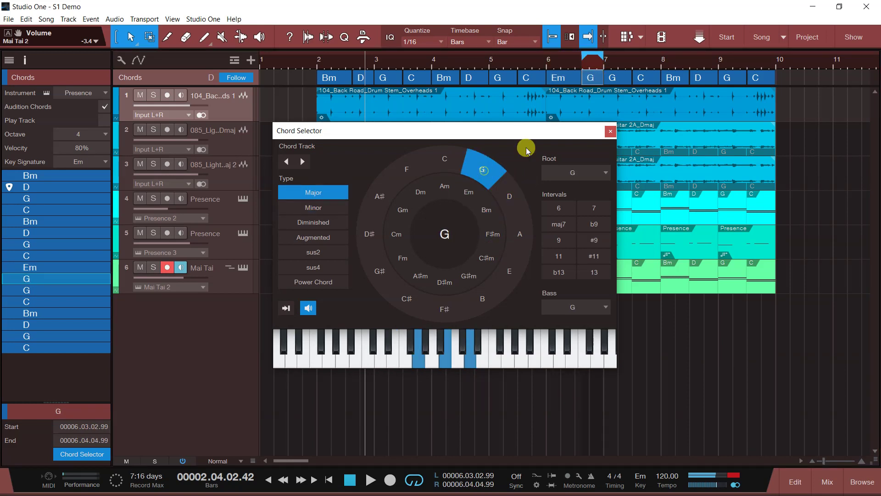
{"action": "left_click", "coordinate": [614, 79]}
{"action": "left_click", "coordinate": [442, 161]}
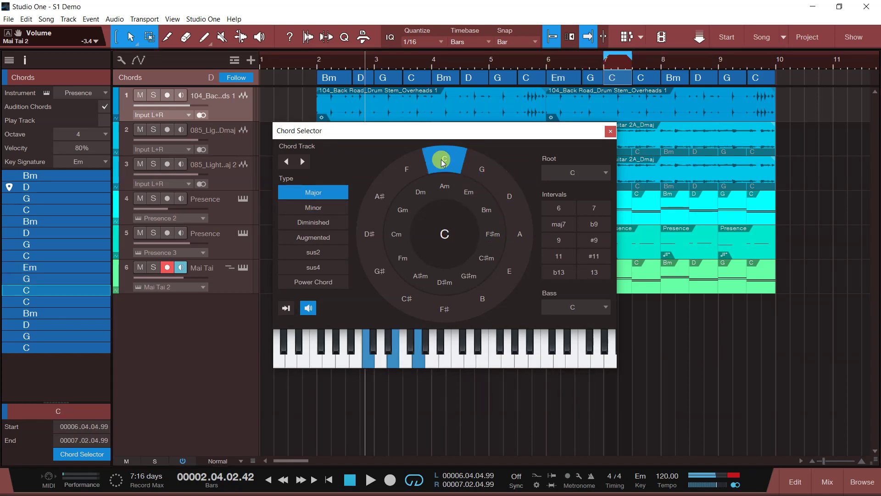
- Set the fourth duplicated chord to Am and replace the following chords up to bar 10, including D and Am
{"action": "left_click", "coordinate": [642, 79]}
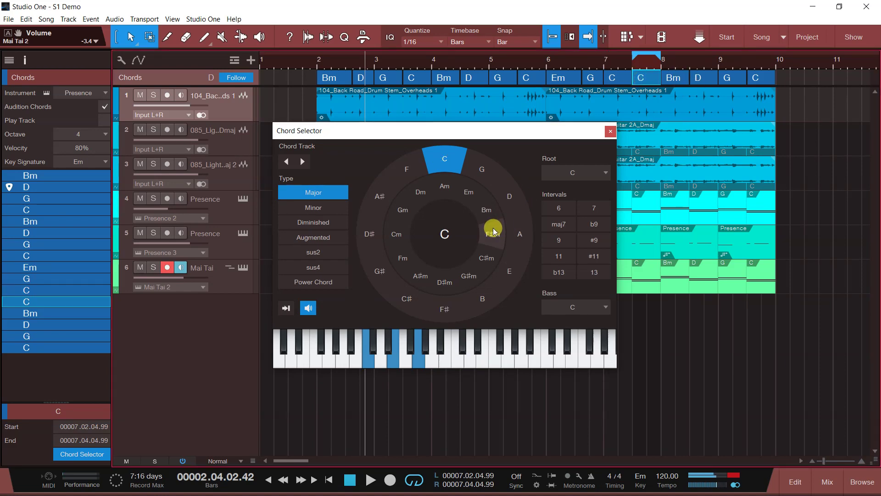
{"action": "left_click", "coordinate": [421, 192]}
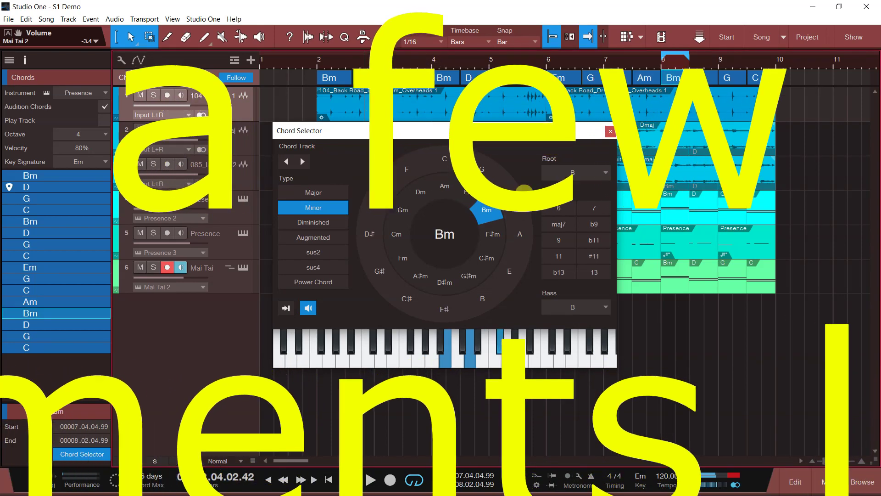
{"action": "left_click", "coordinate": [507, 197]}
{"action": "left_click", "coordinate": [444, 186]}
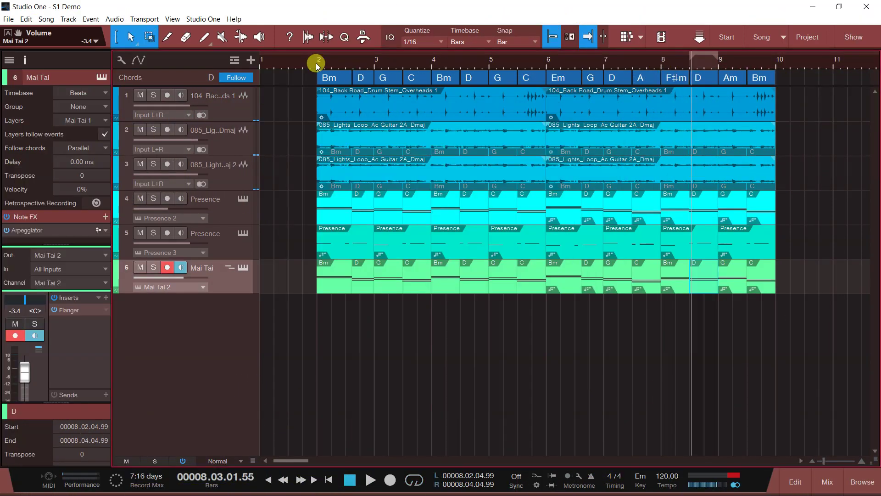
- Set the loop range to the first guitar track's second event and set that track's Follow chords mode to Parallel
{"action": "left_click", "coordinate": [747, 132]}
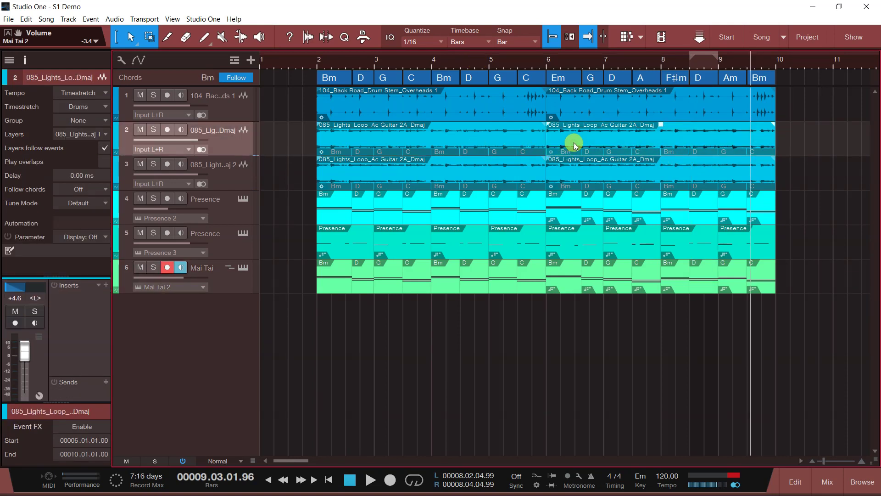
{"action": "key", "text": "p"}
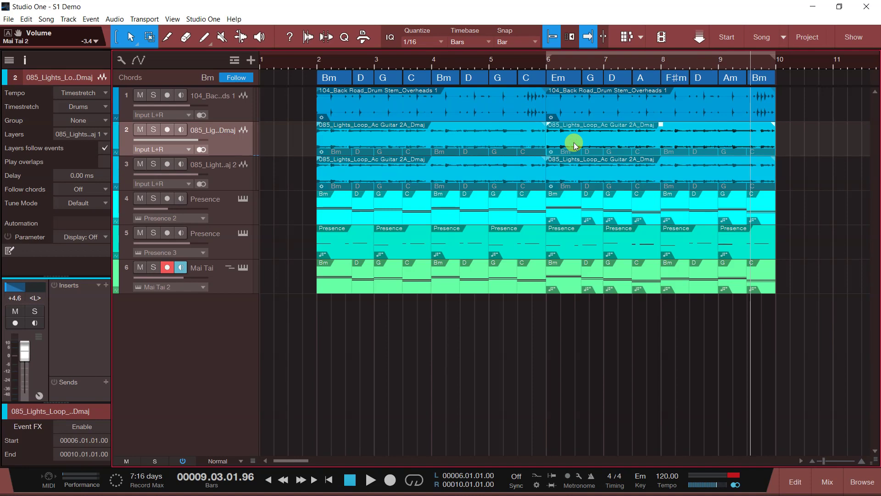
{"action": "left_click", "coordinate": [91, 190]}
{"action": "left_click", "coordinate": [88, 215]}
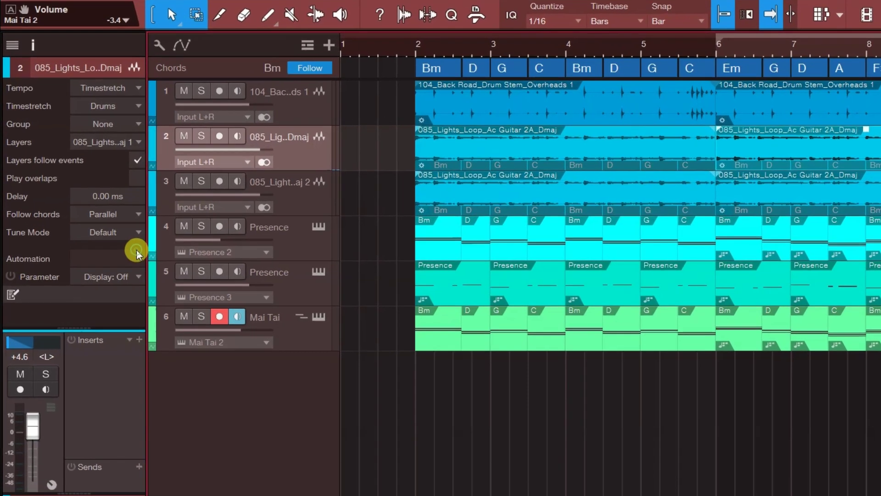
- Set the second guitar track's Follow chords mode to Narrow
{"action": "left_click", "coordinate": [241, 176]}
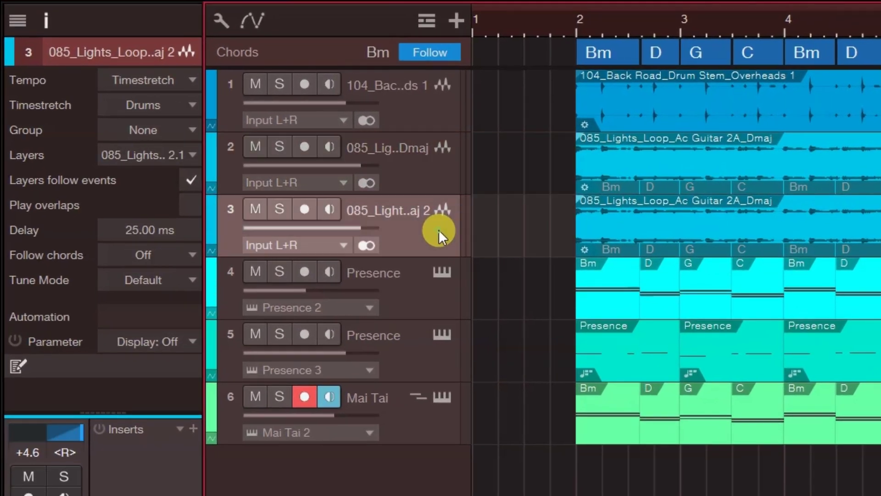
{"action": "left_click", "coordinate": [167, 258]}
{"action": "left_click", "coordinate": [180, 317]}
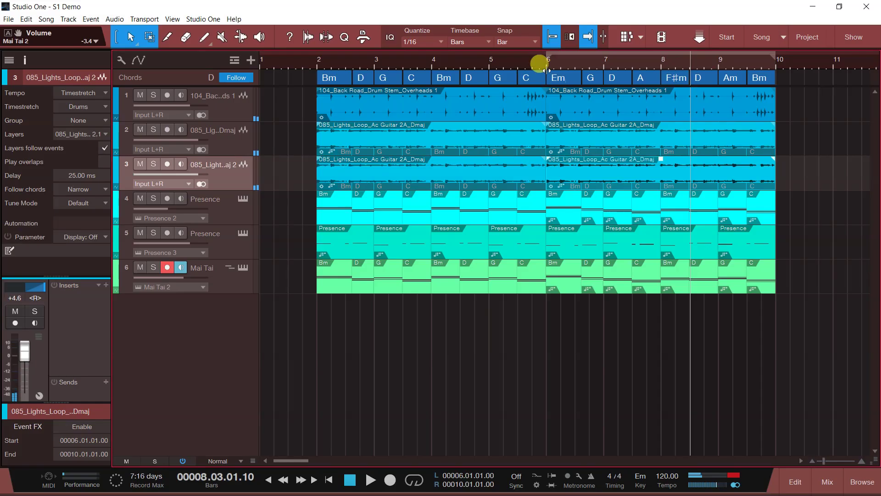
- Play the reharmonized section from bar 6 with the guitars following the chords, and stop playback
{"action": "left_click", "coordinate": [547, 68]}
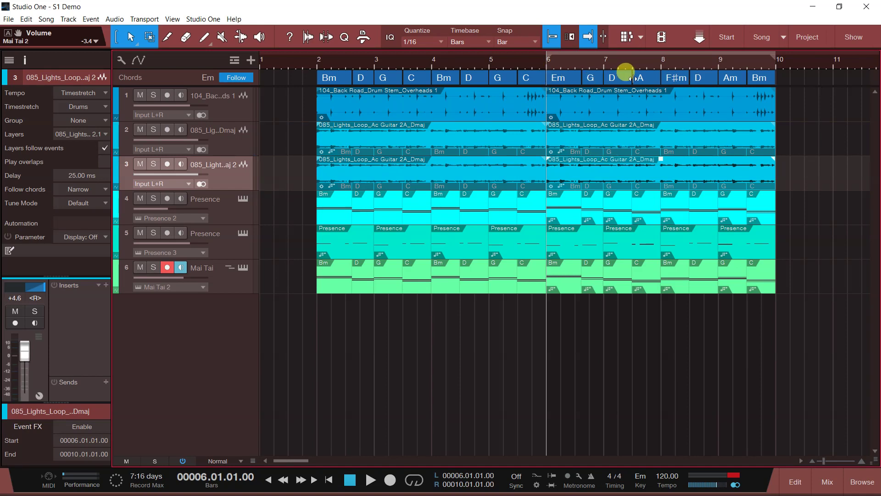
{"action": "key", "text": "space"}
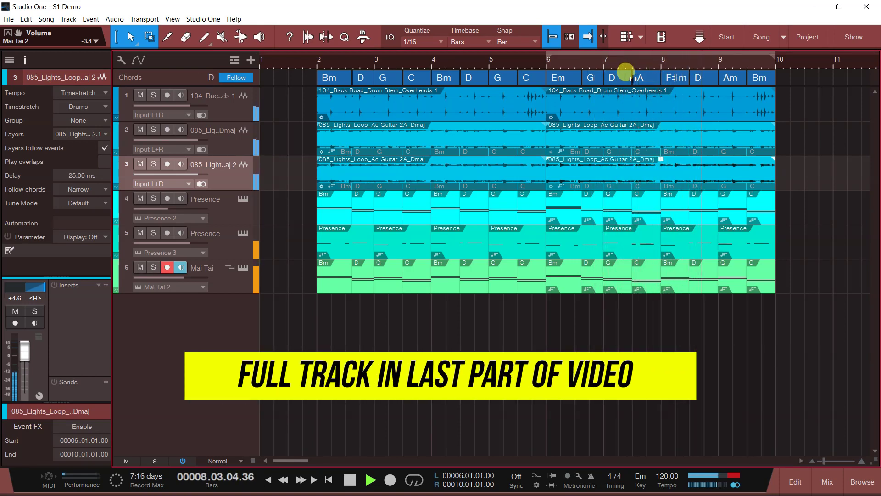
{"action": "key", "text": "space"}
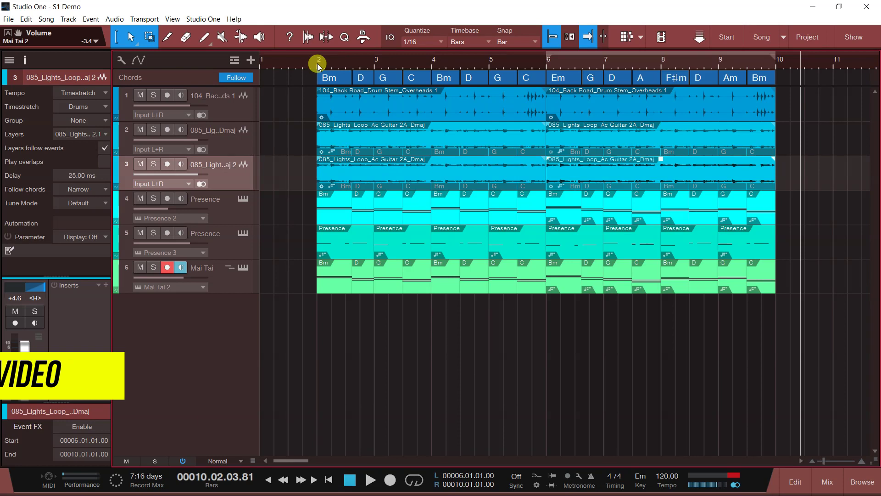